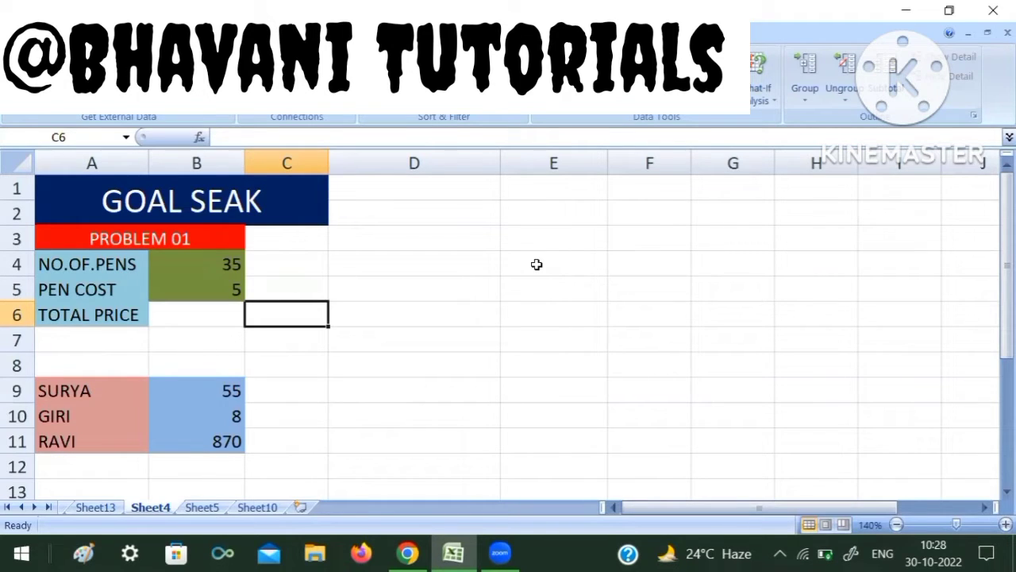
- Open the What-If Analysis options, then dismiss them without choosing one
click(764, 99)
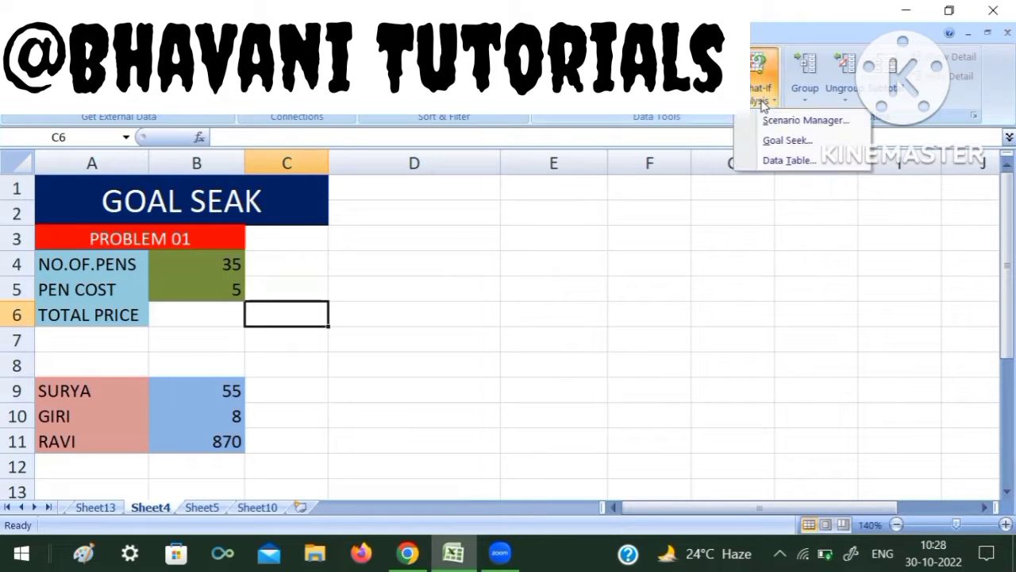
click(657, 222)
click(658, 224)
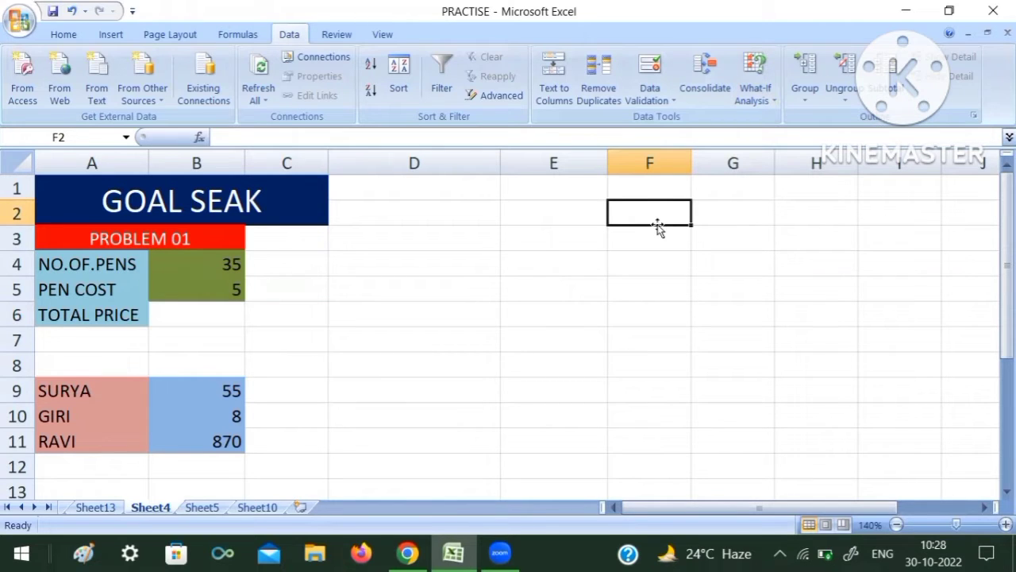
- Enter the formula =B4*B5 in B6 so TOTAL PRICE shows 175
click(230, 264)
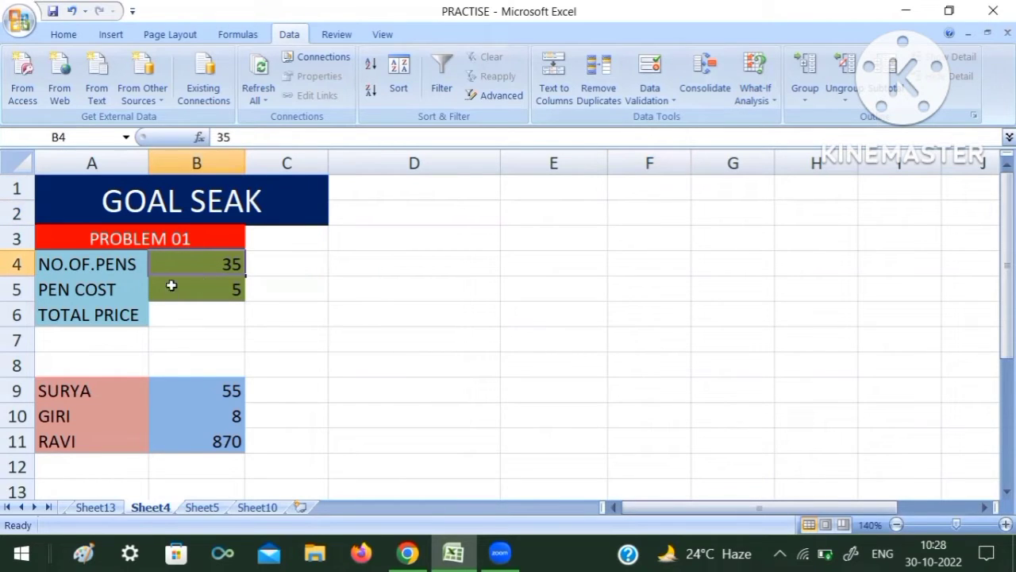
click(181, 284)
click(180, 313)
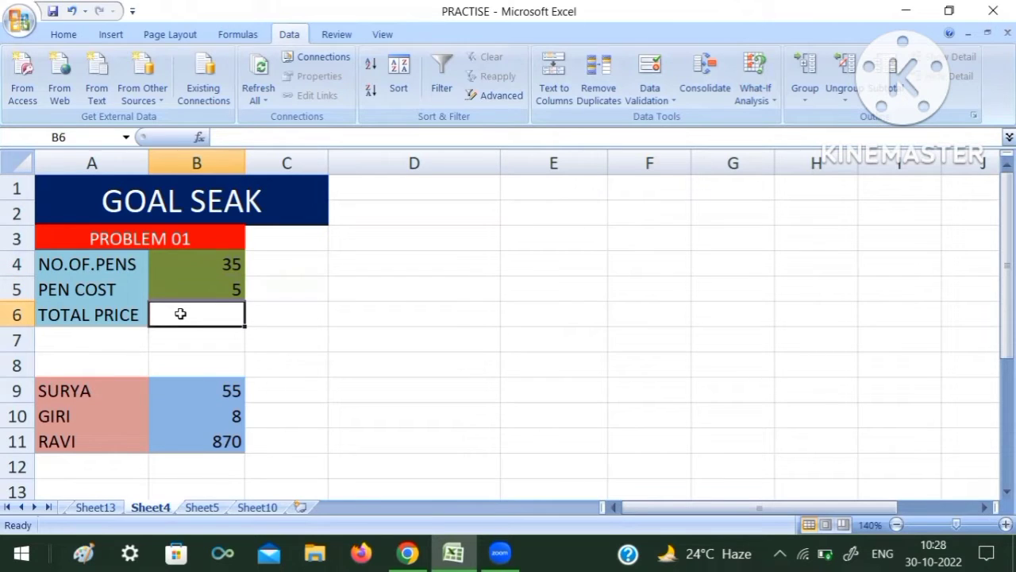
text(=)
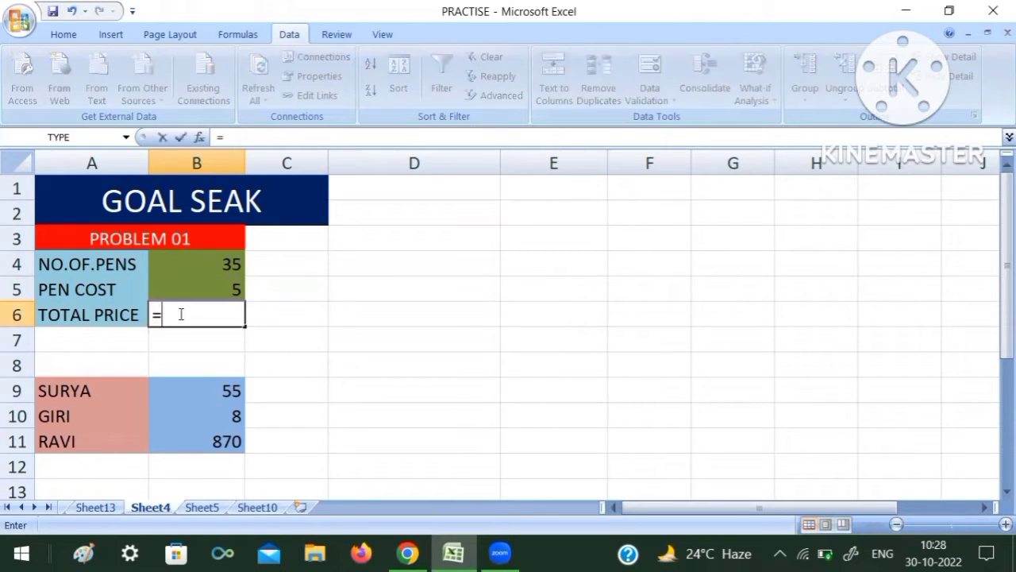
click(200, 265)
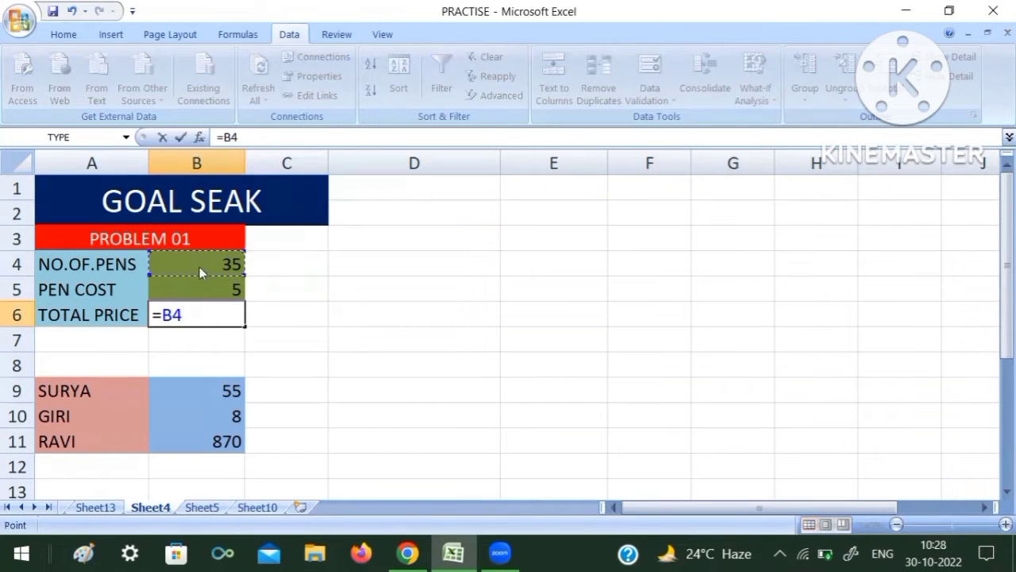
text(*)
click(216, 289)
key(Return)
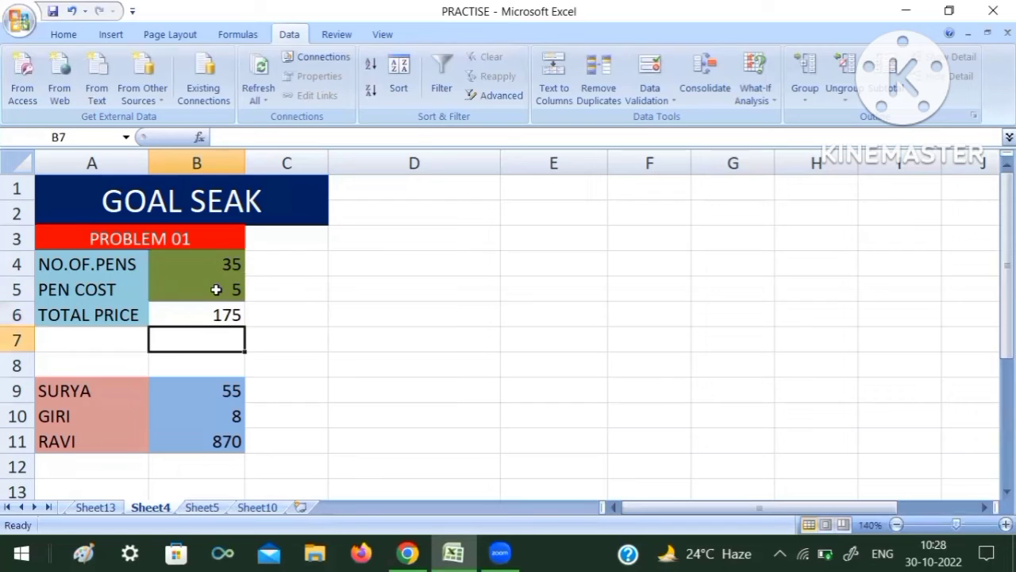
- Check the =B4*B5 formula in B6, then select the number-of-pens cell B4
click(213, 318)
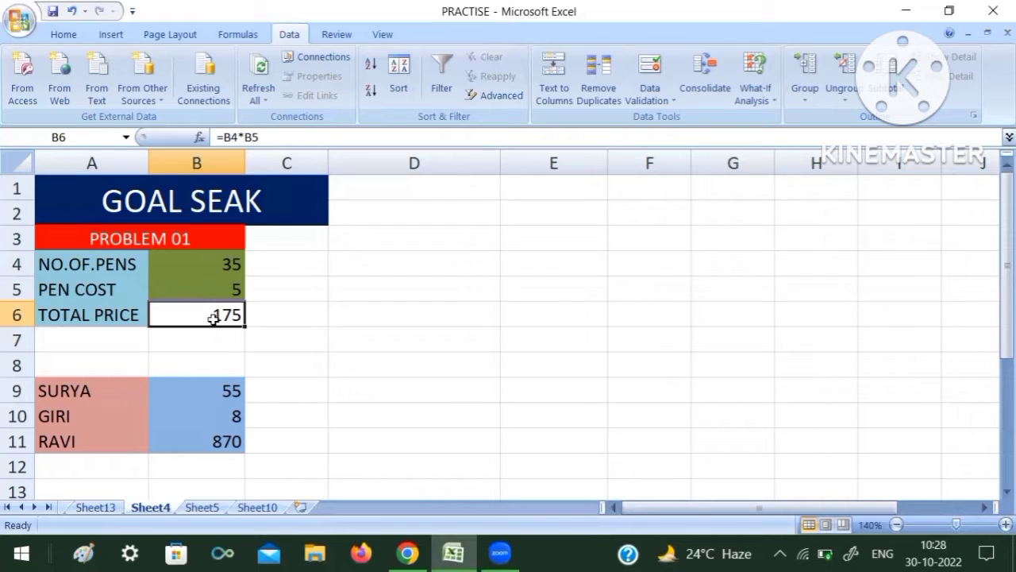
click(212, 262)
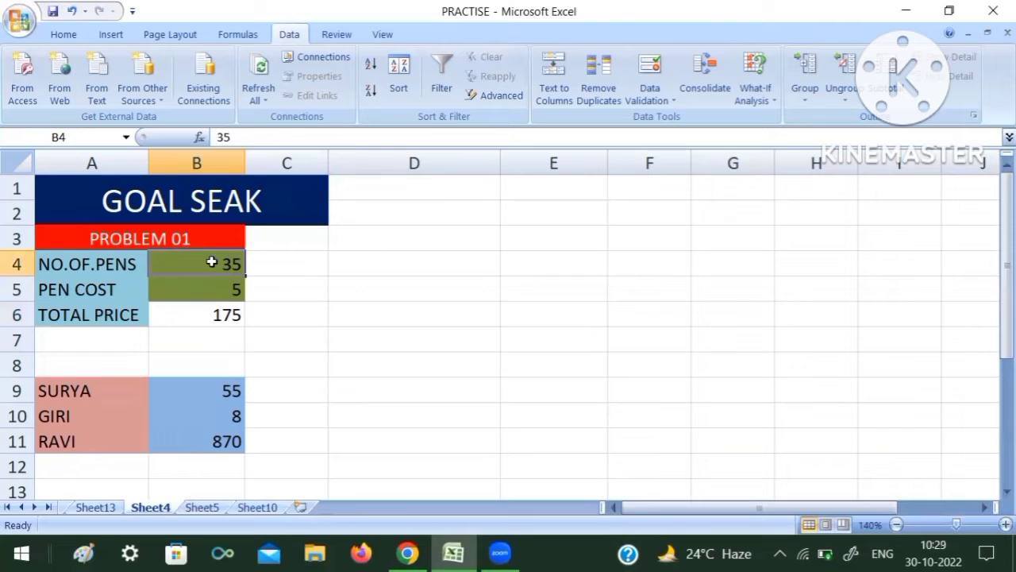
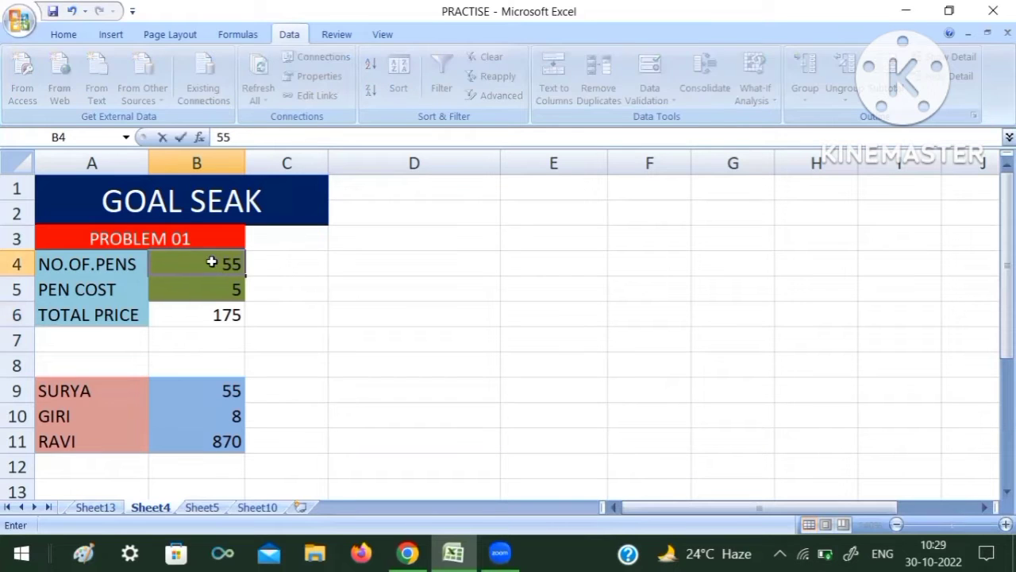
- Enter 55 pens and a pen cost of 8 to watch TOTAL PRICE (=B4*B5) recalculate
key(Return)
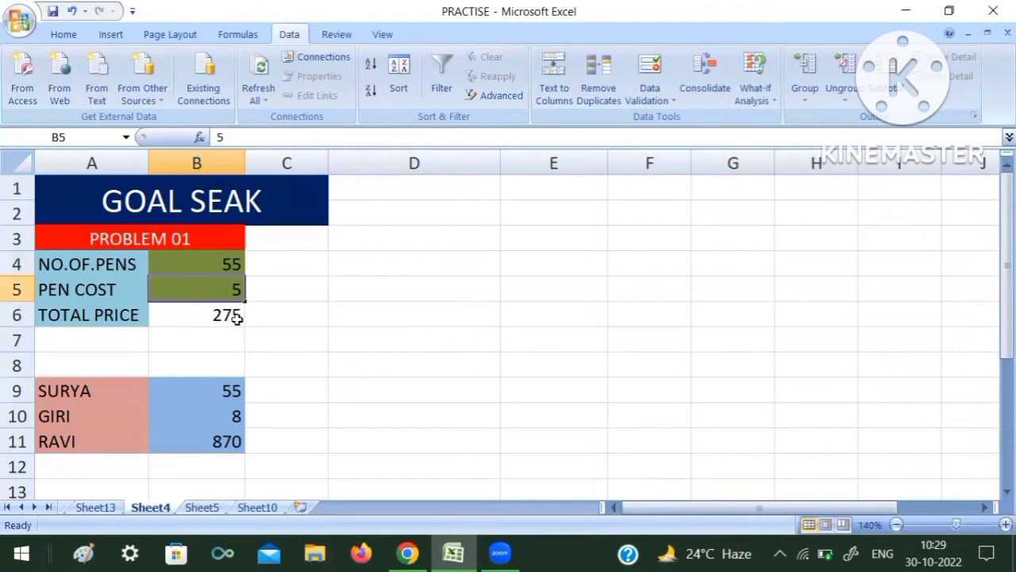
click(233, 318)
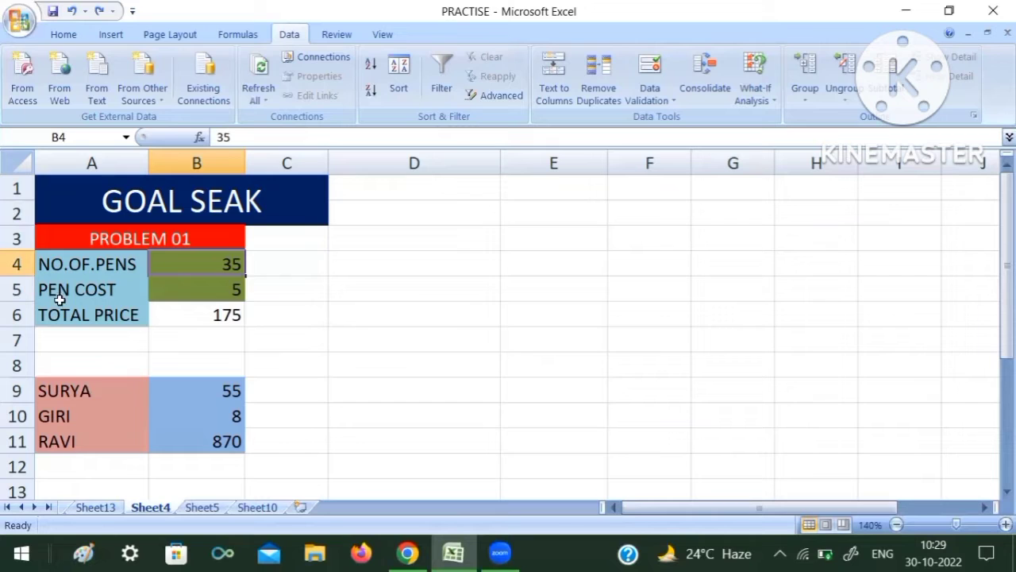
click(162, 290)
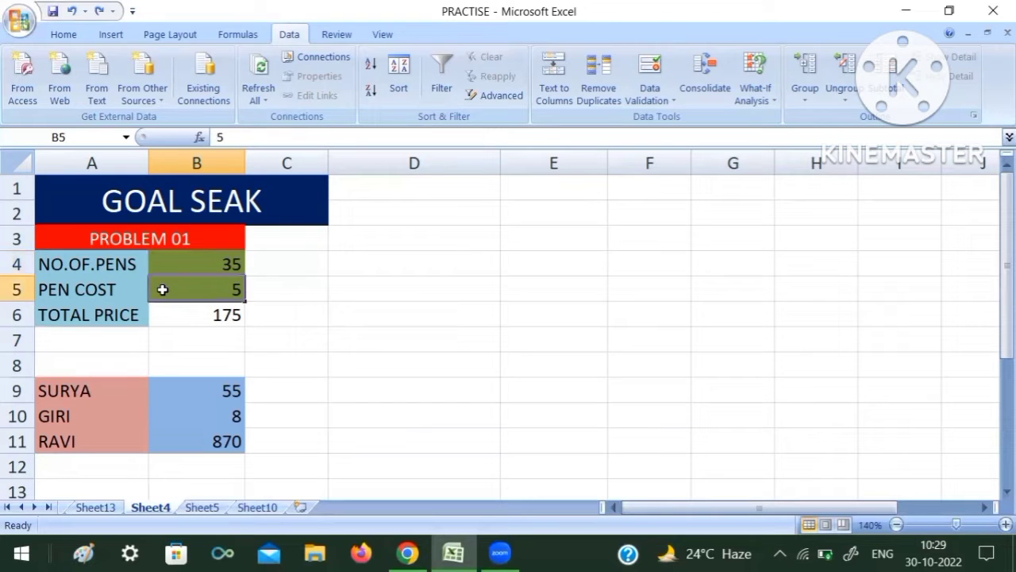
text(8)
key(Return)
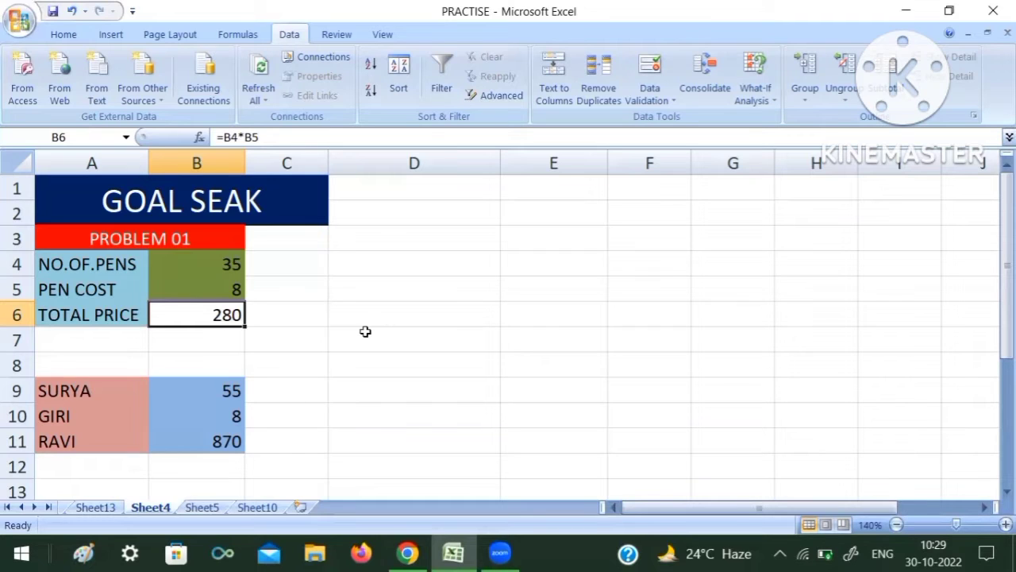
- Undo the changes to restore 35 pens at 5 for a total of 175
key(ctrl+z)
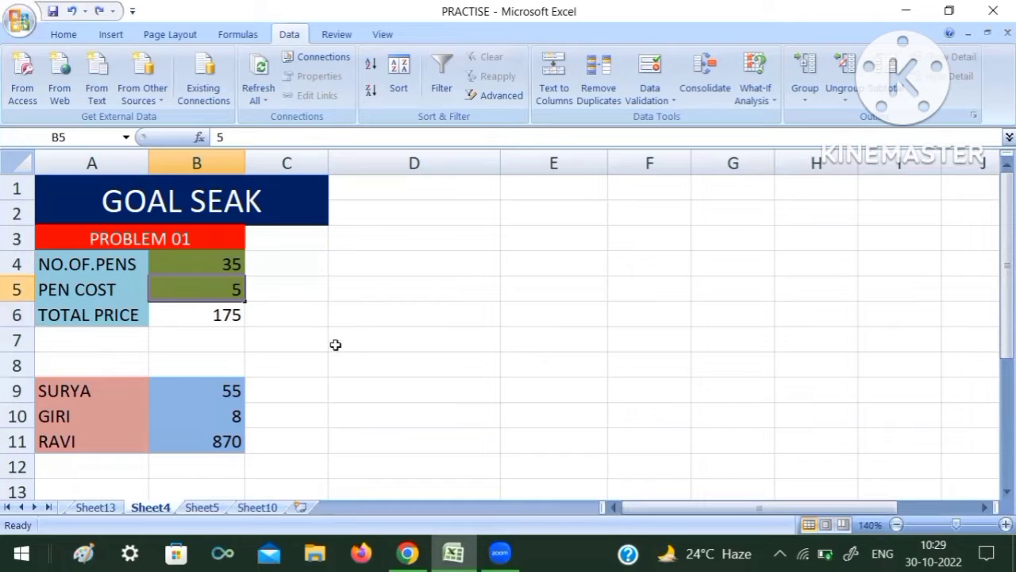
click(335, 344)
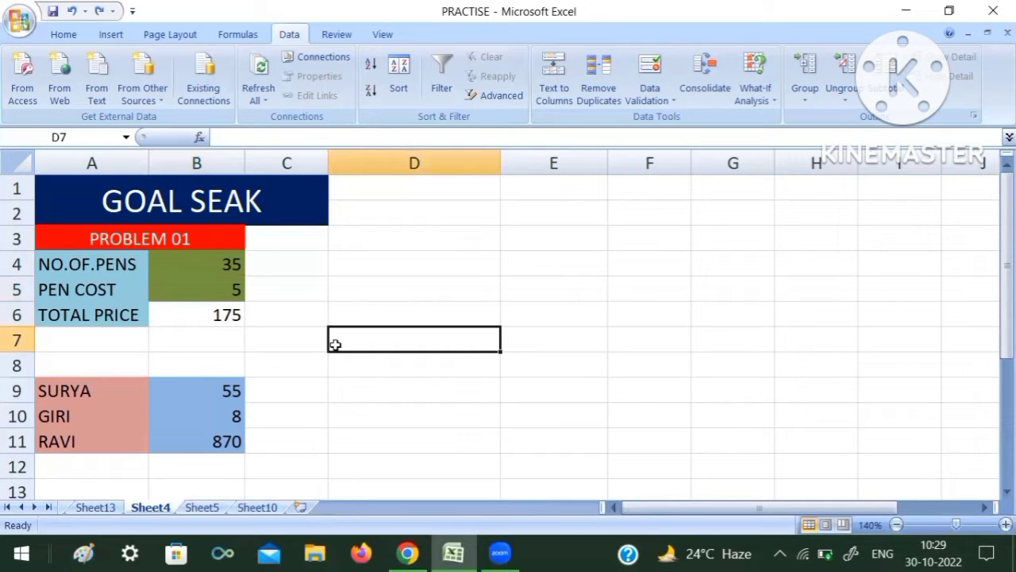
click(200, 320)
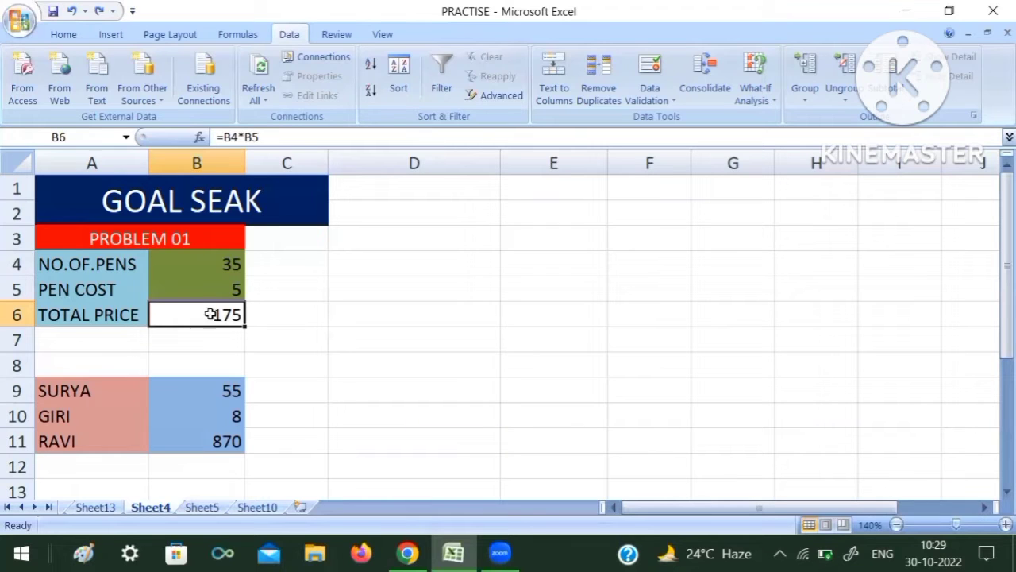
- Goal Seek B6 to 870 by changing B4, finding 174 pens
click(254, 395)
click(215, 315)
click(772, 94)
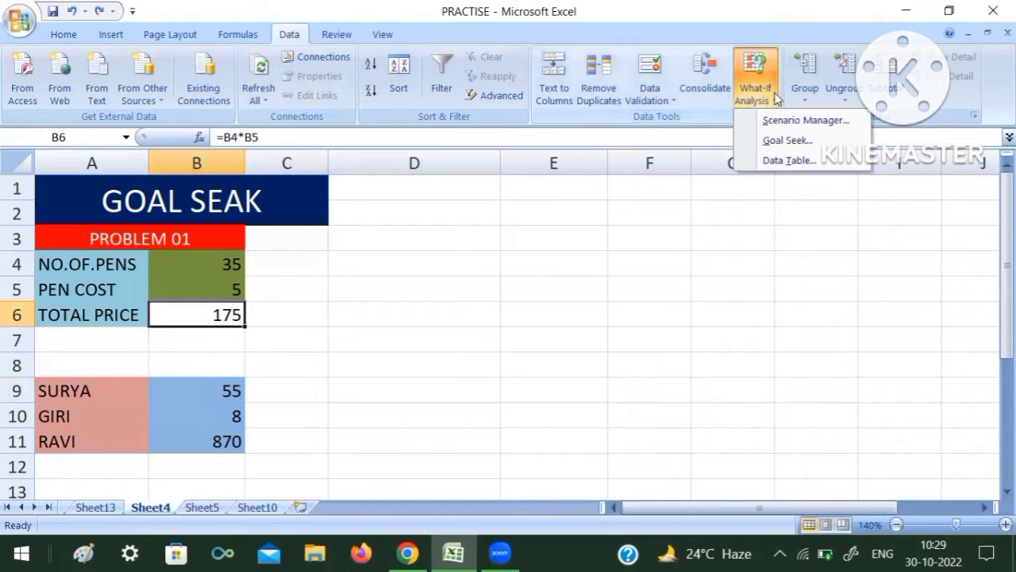
click(780, 140)
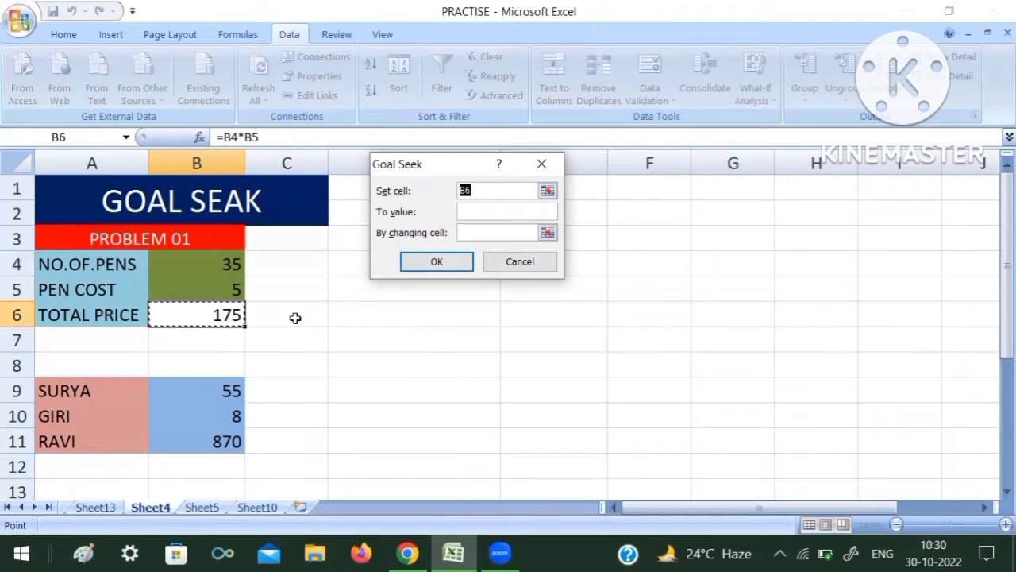
click(486, 211)
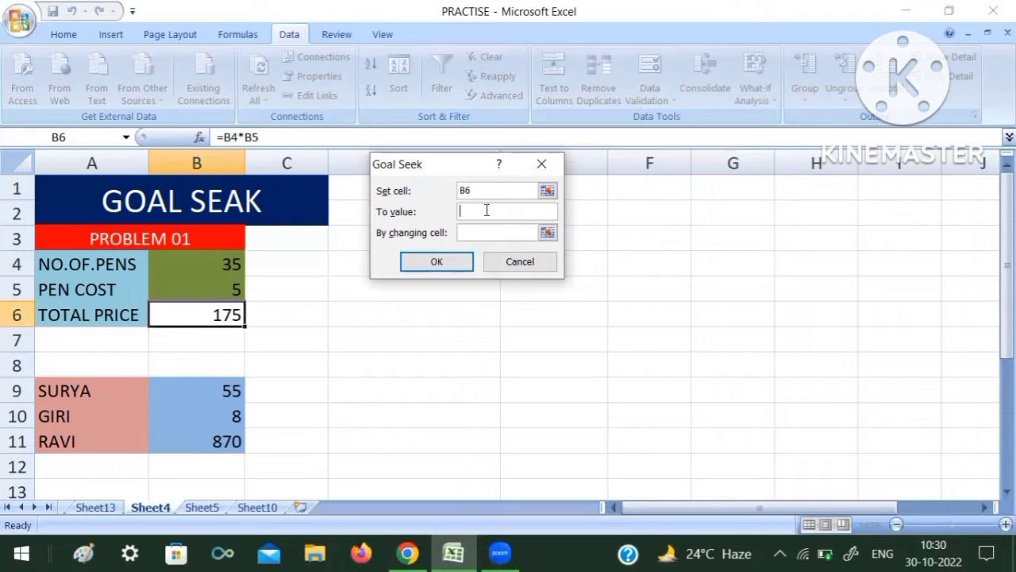
text(870)
click(548, 232)
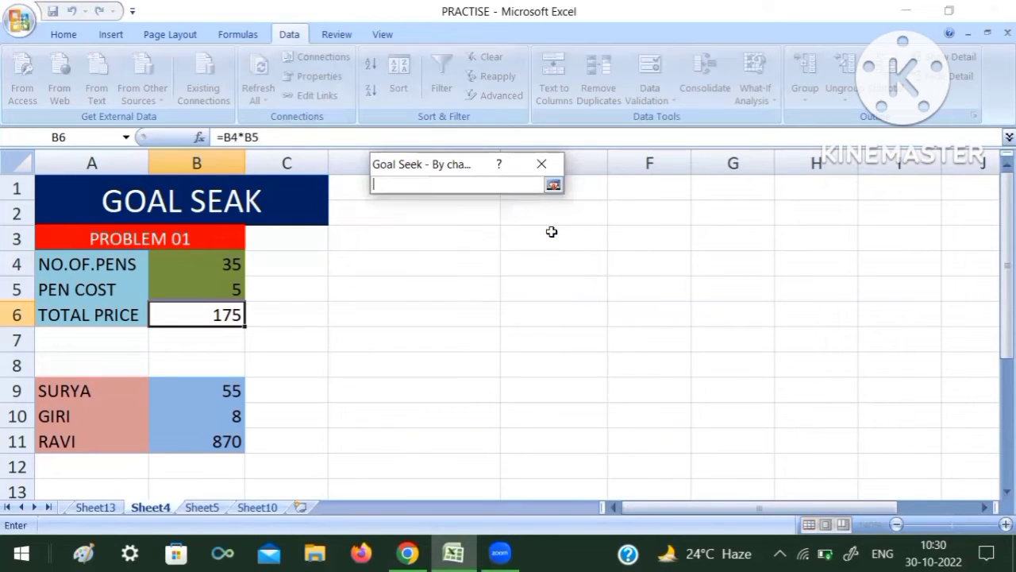
click(216, 262)
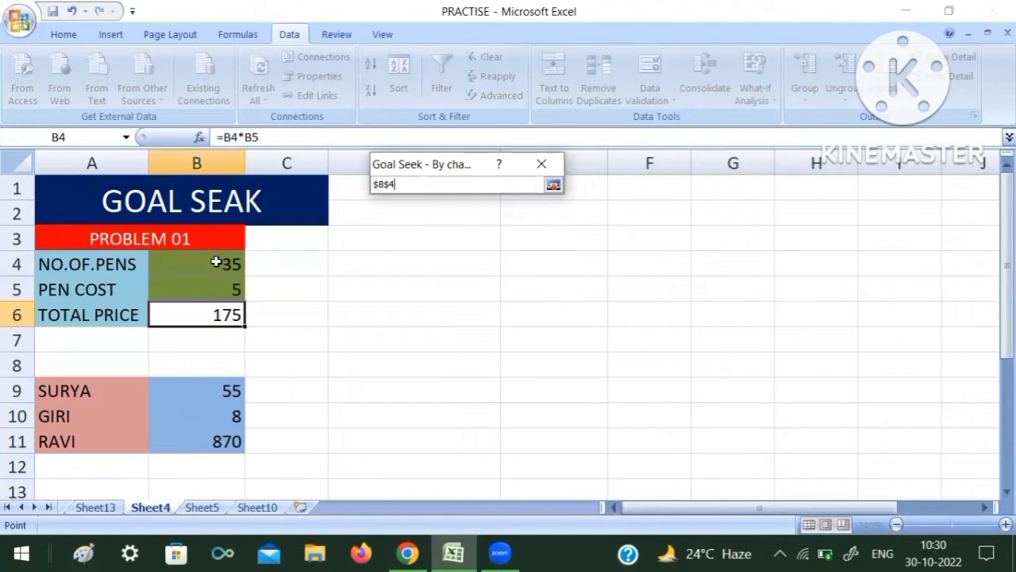
key(Return)
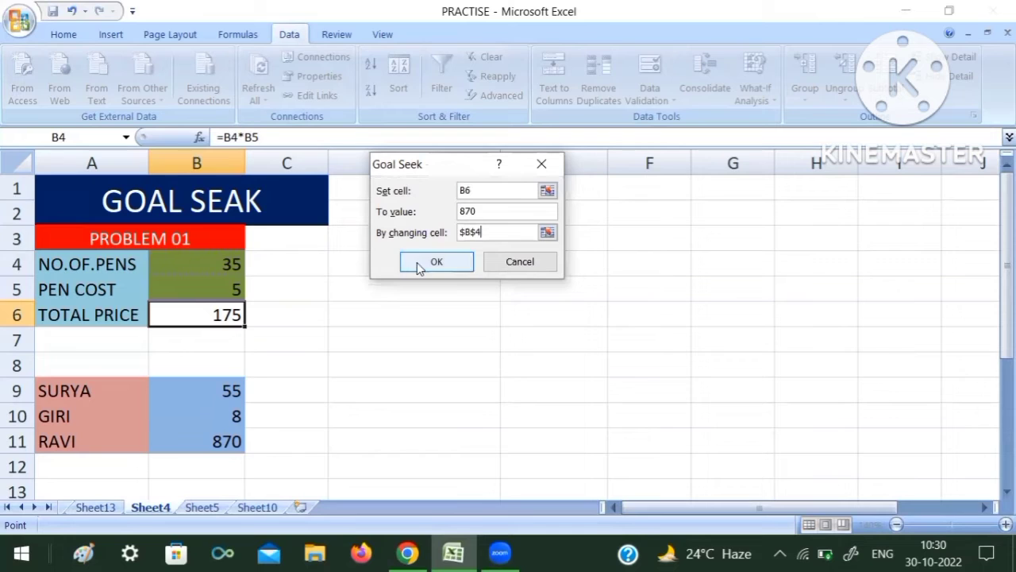
click(421, 264)
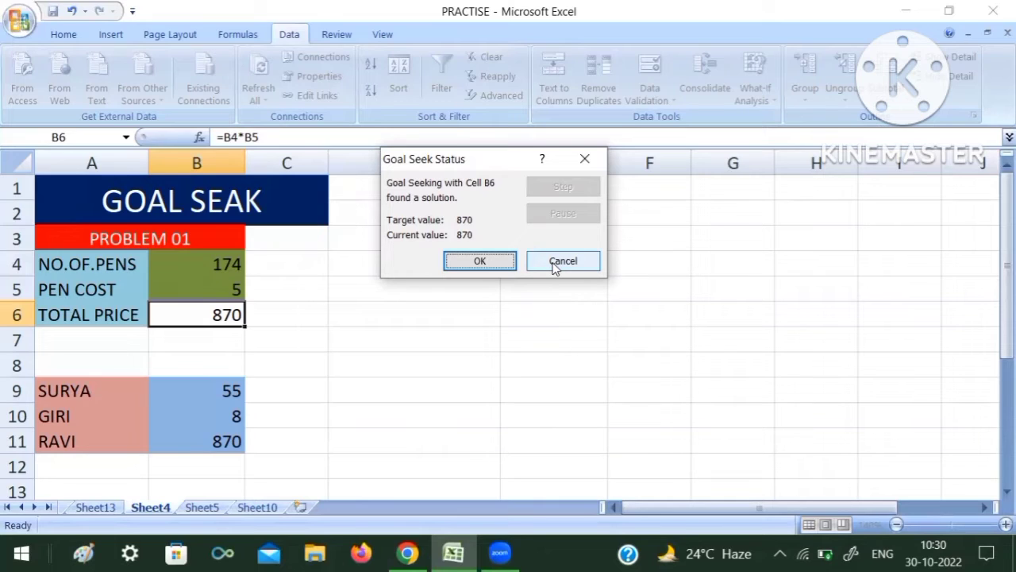
- Discard the 174-pen result, change B11 from 870 to 880, and reselect B6
click(560, 261)
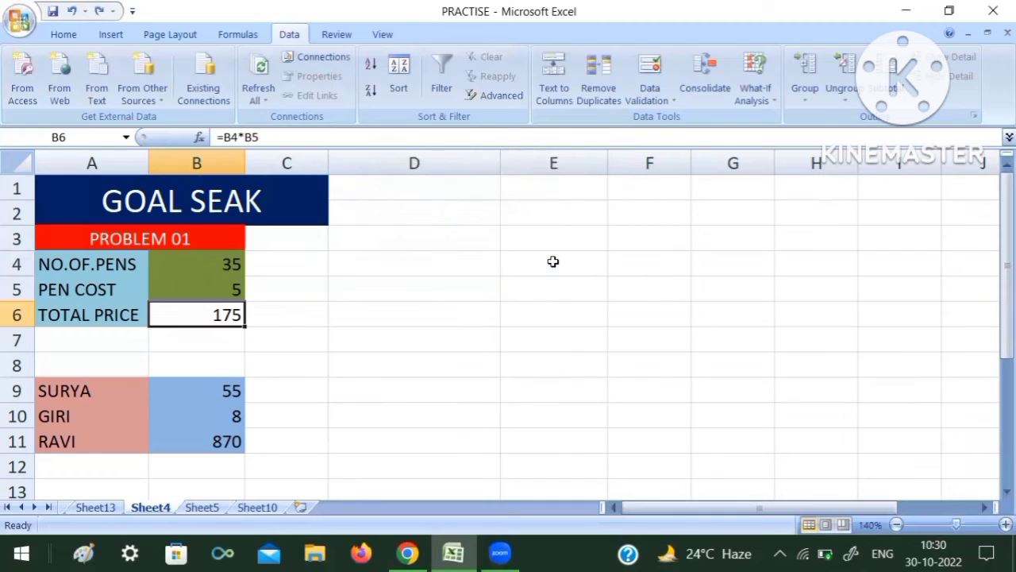
click(168, 450)
text(8)
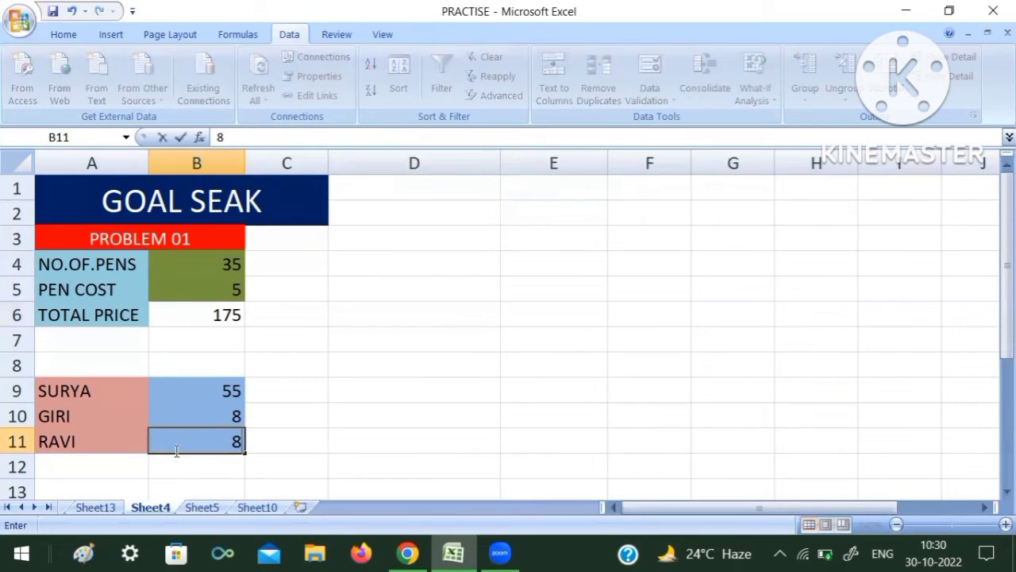
text(80)
click(343, 410)
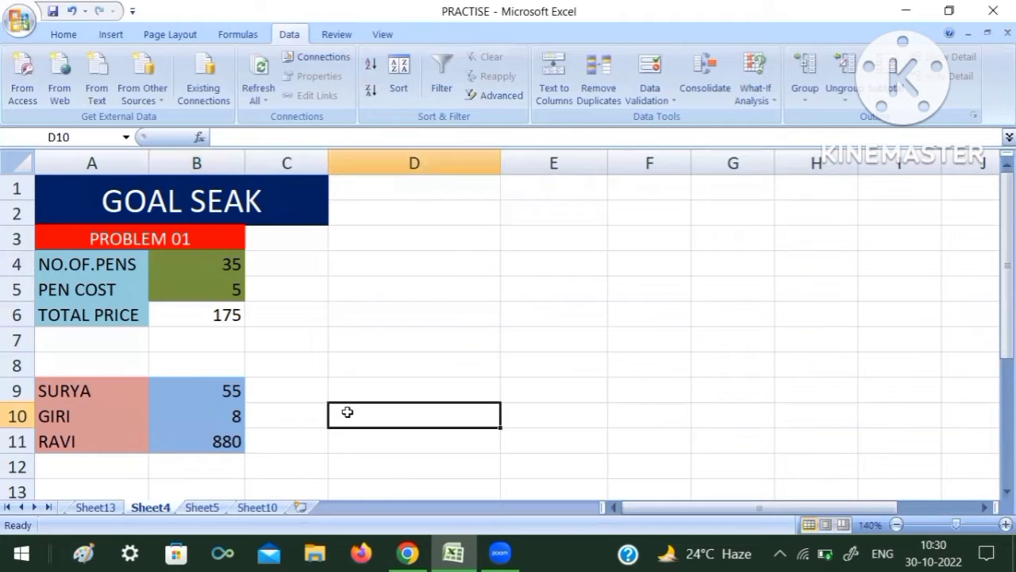
click(191, 312)
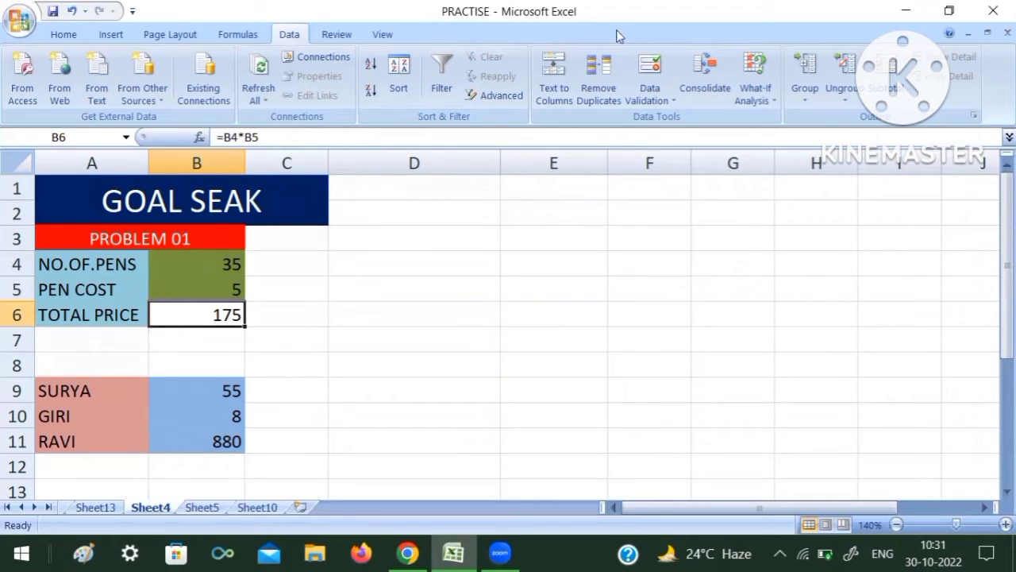
click(765, 97)
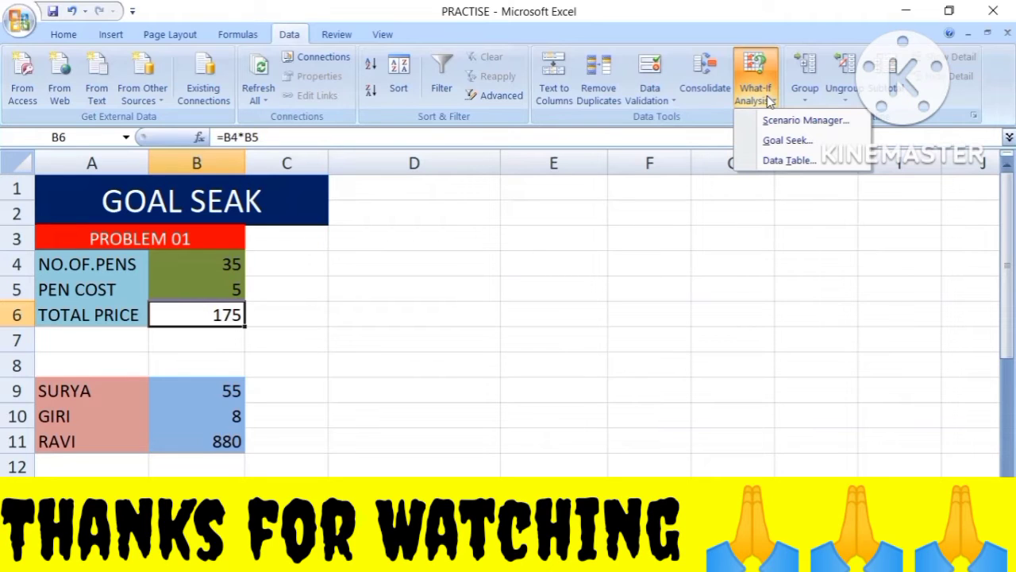
- Goal Seek B6 to 880 by changing pen cost B5 (25.142857), then cancel to keep 5
click(788, 140)
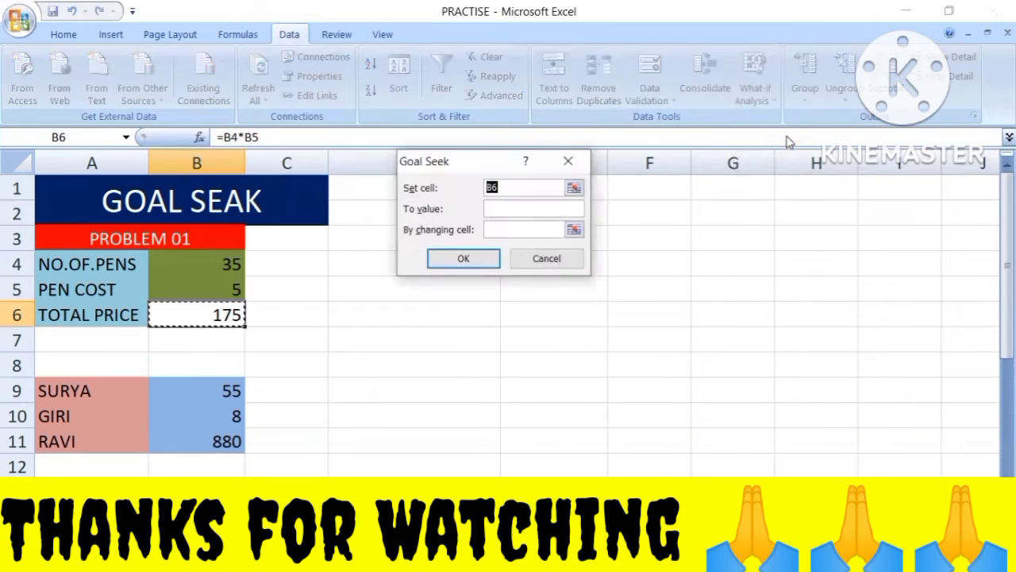
click(524, 208)
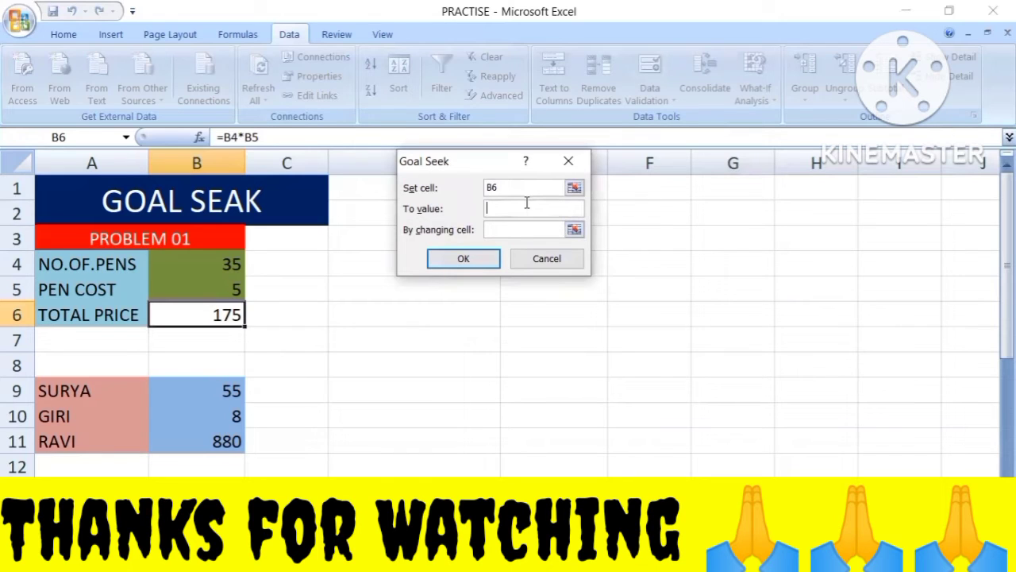
text(880)
click(574, 229)
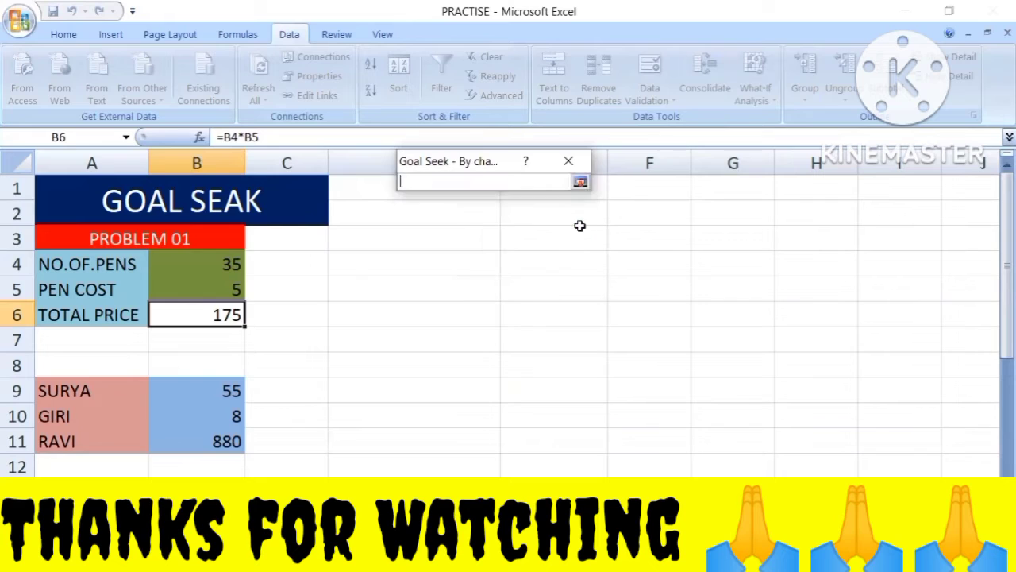
click(199, 289)
key(Return)
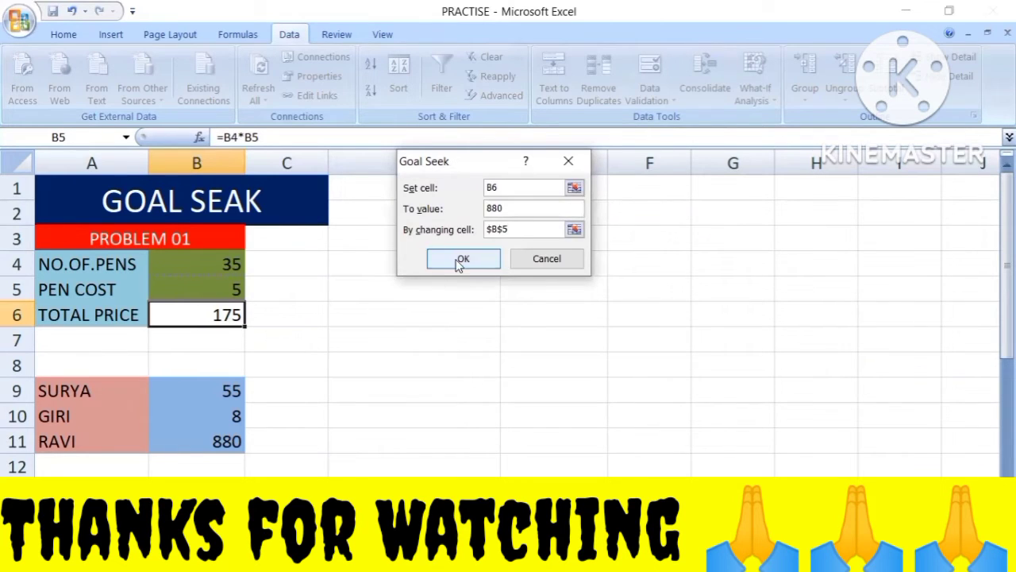
click(449, 268)
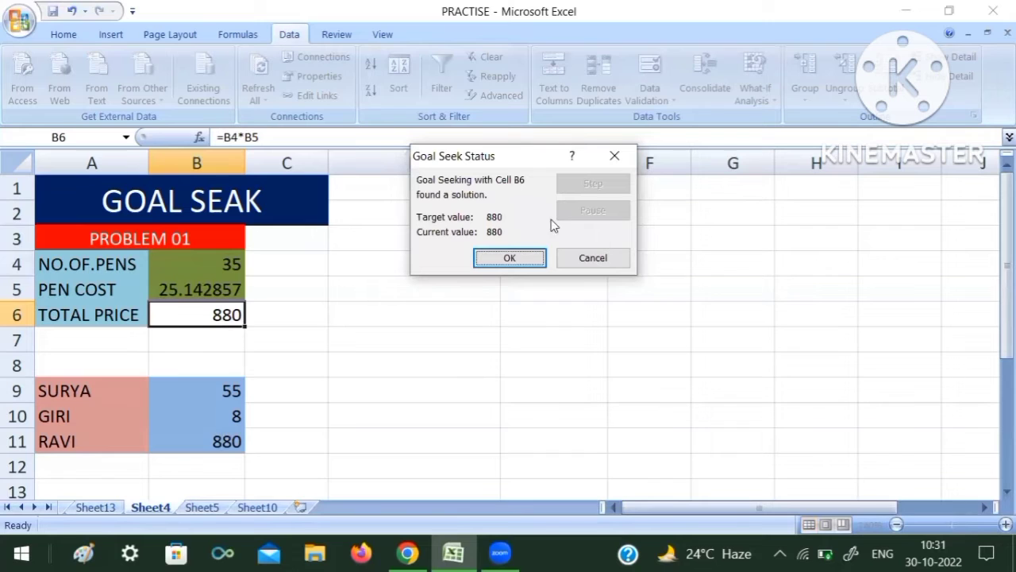
click(612, 262)
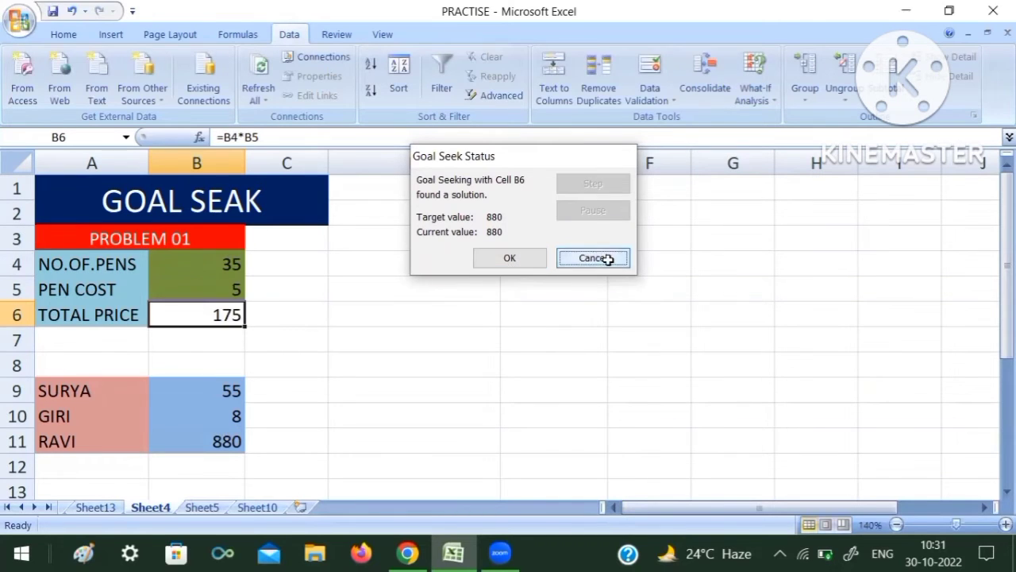
click(441, 336)
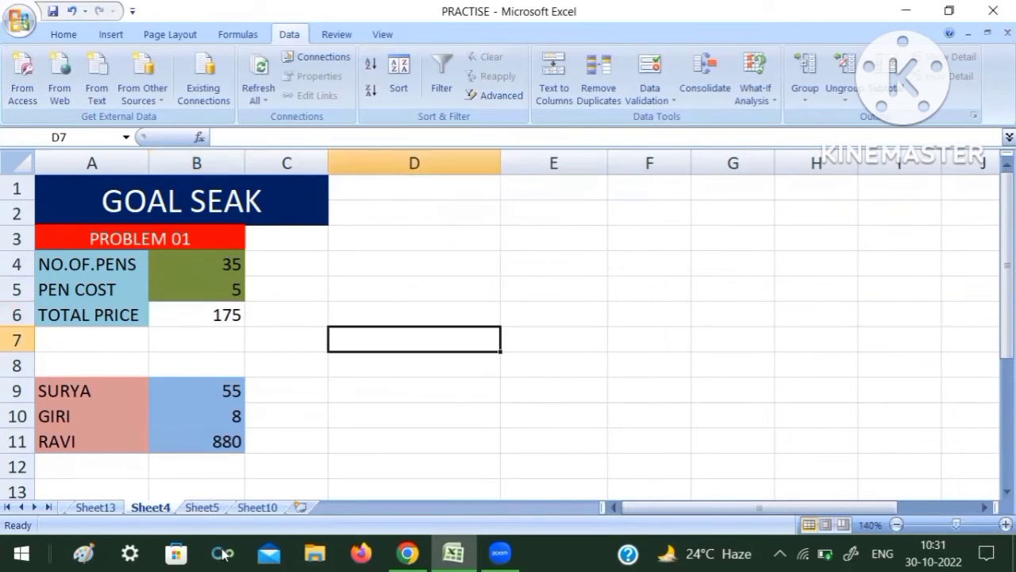
- Switch to Sheet5's Problem 02 table and select the principal 225000 in B4
click(196, 508)
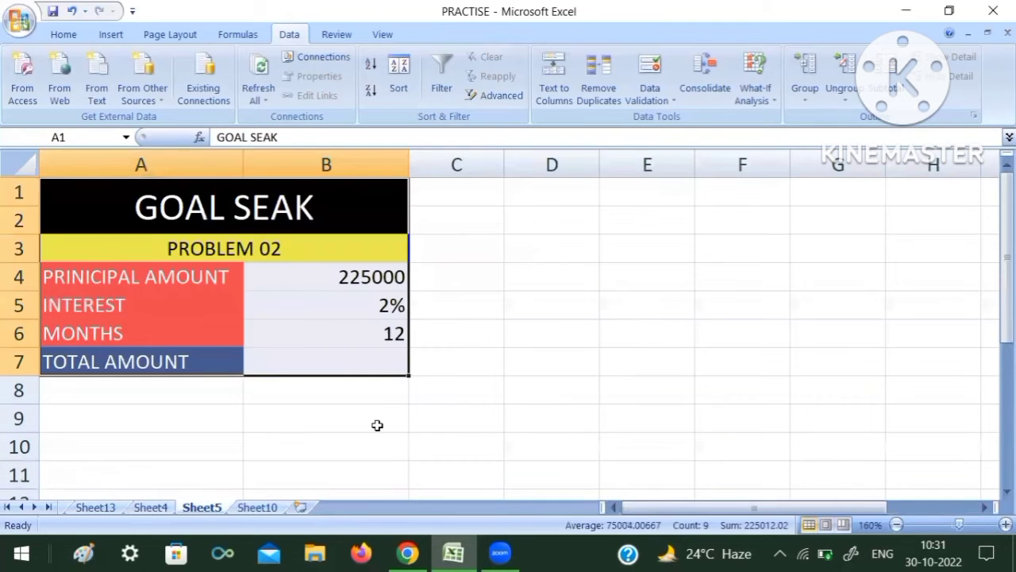
click(377, 425)
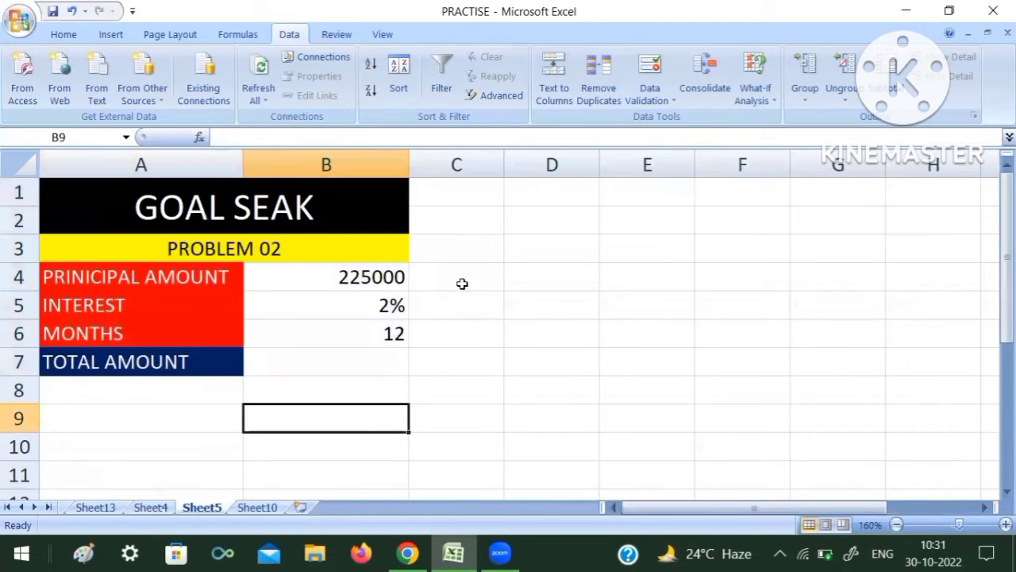
click(303, 281)
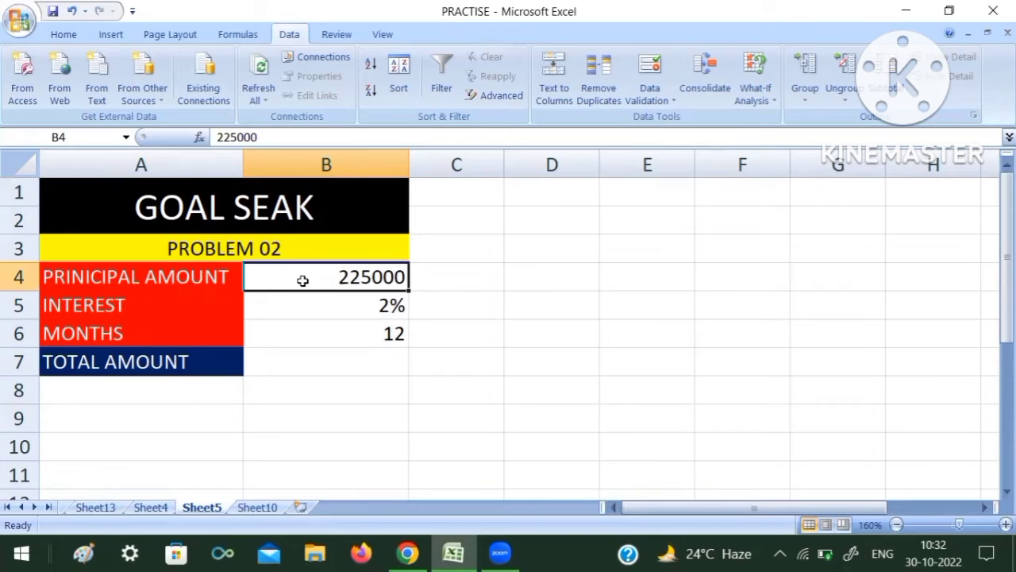
- Point out the months in B6 and the empty total in B7, then abandon a formula begun in C5
click(365, 333)
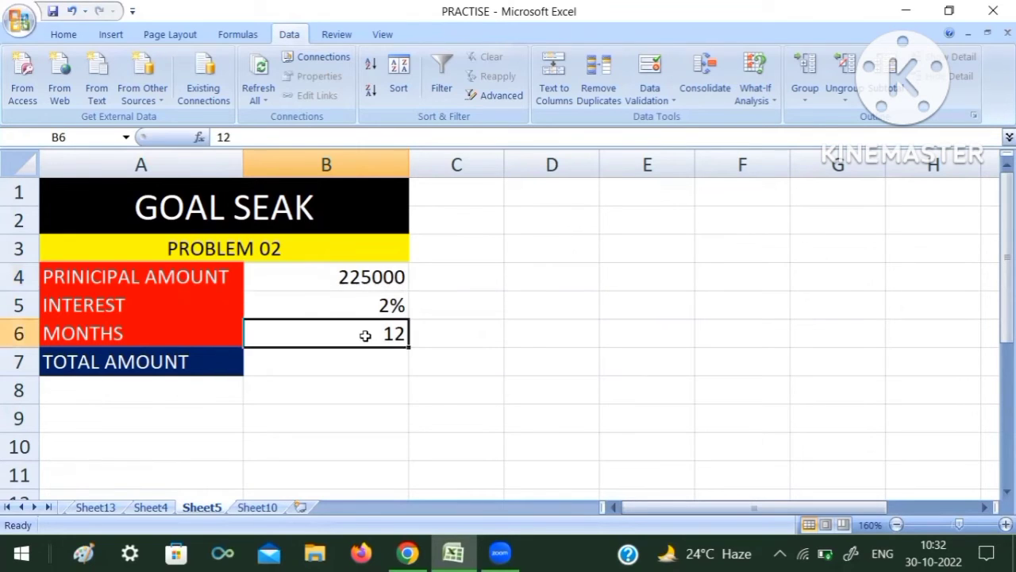
click(349, 364)
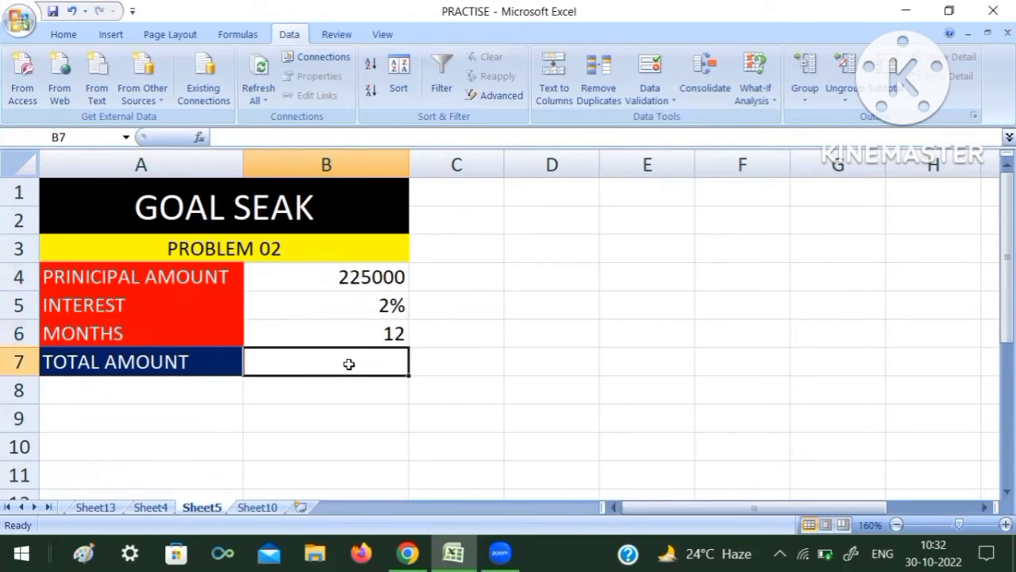
click(469, 310)
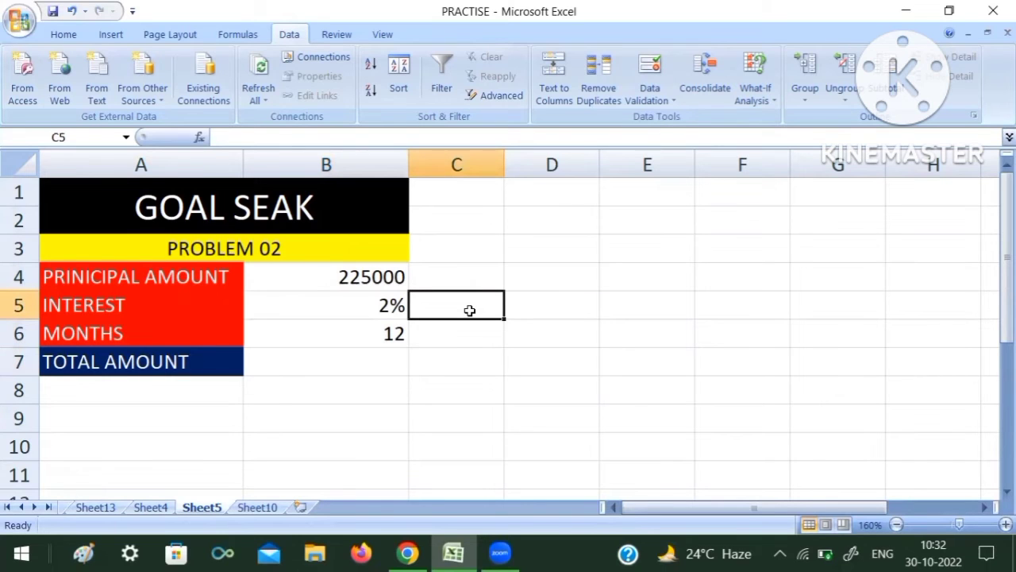
text(=)
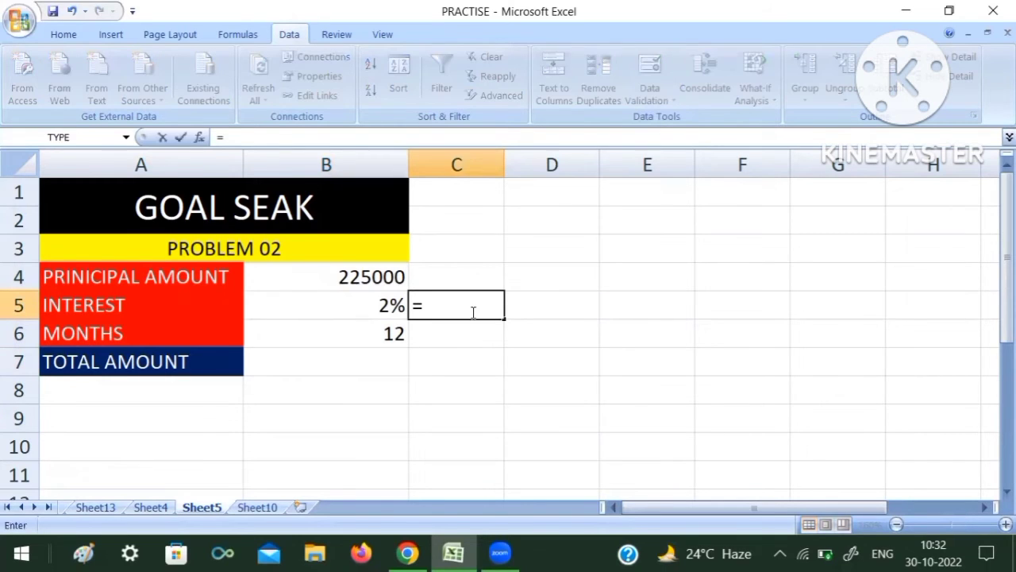
key(Escape)
- Enter =B4*B5 in D5 to get the monthly interest of 4500, and check the formula
key(Right)
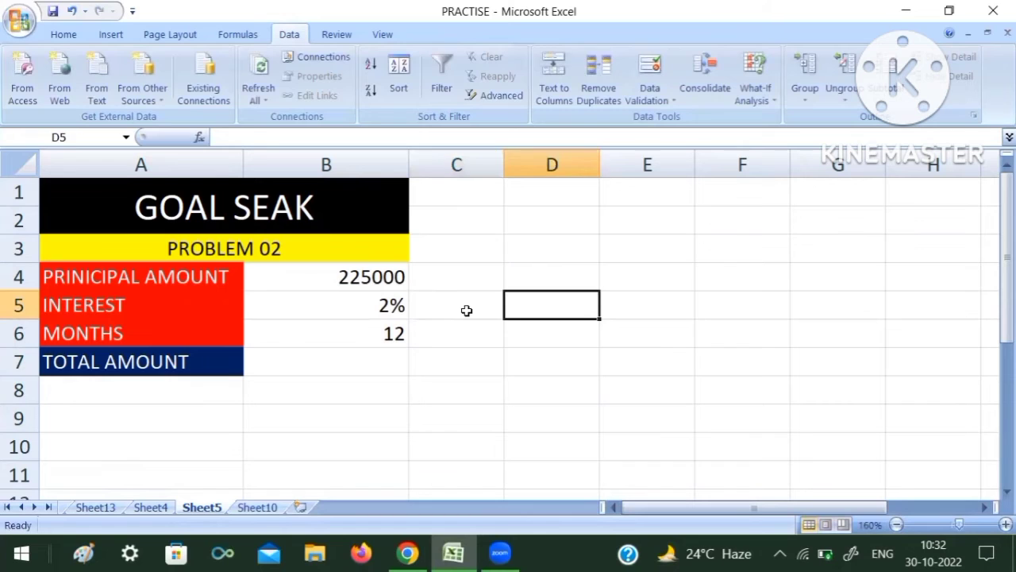
text(=)
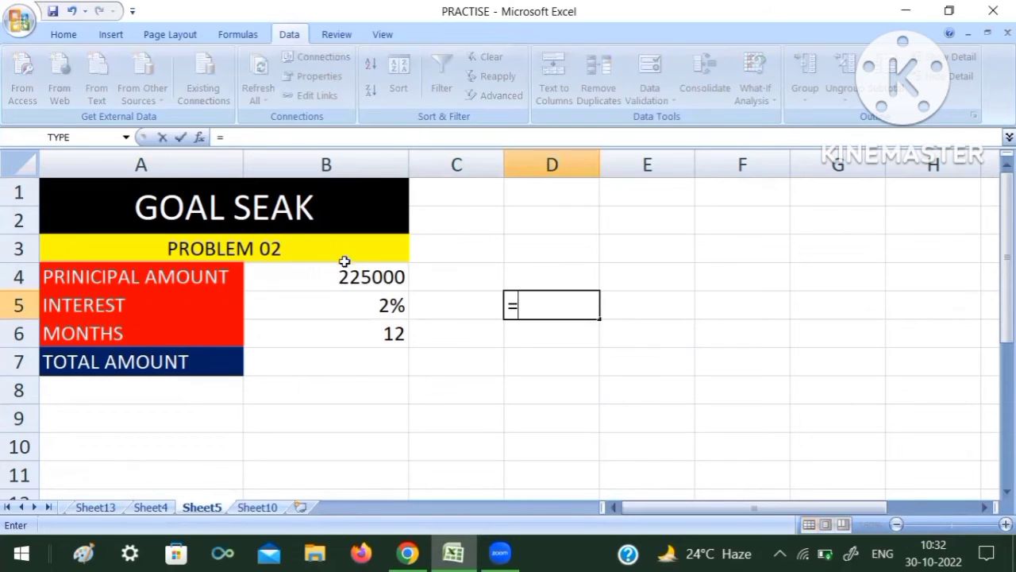
click(354, 276)
text(*)
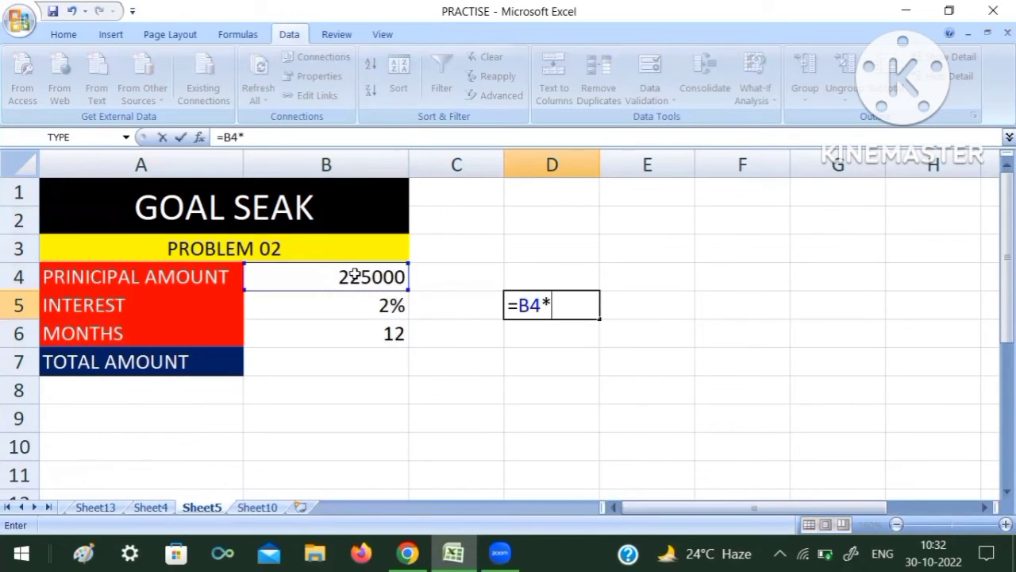
click(369, 308)
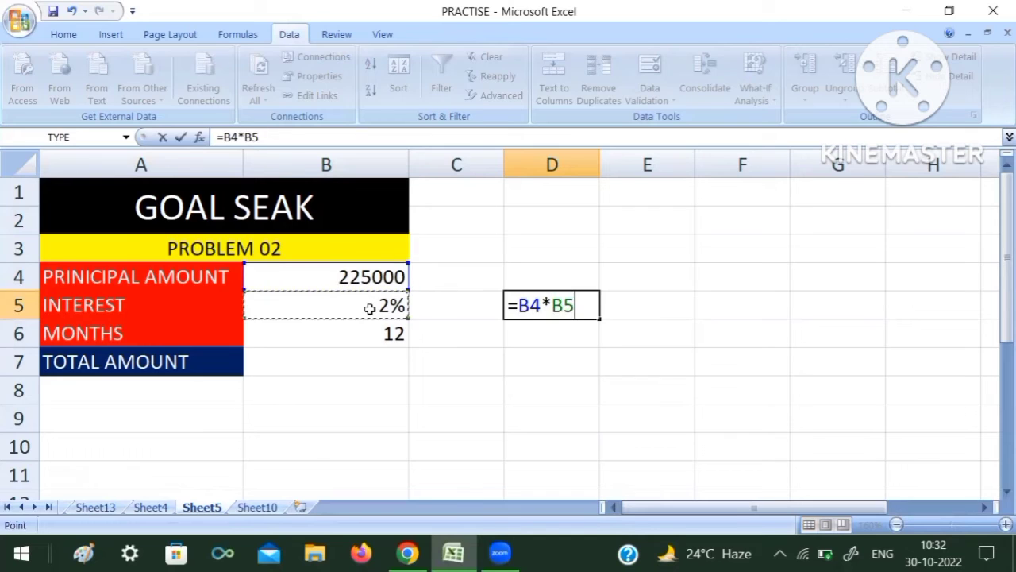
key(Return)
click(551, 308)
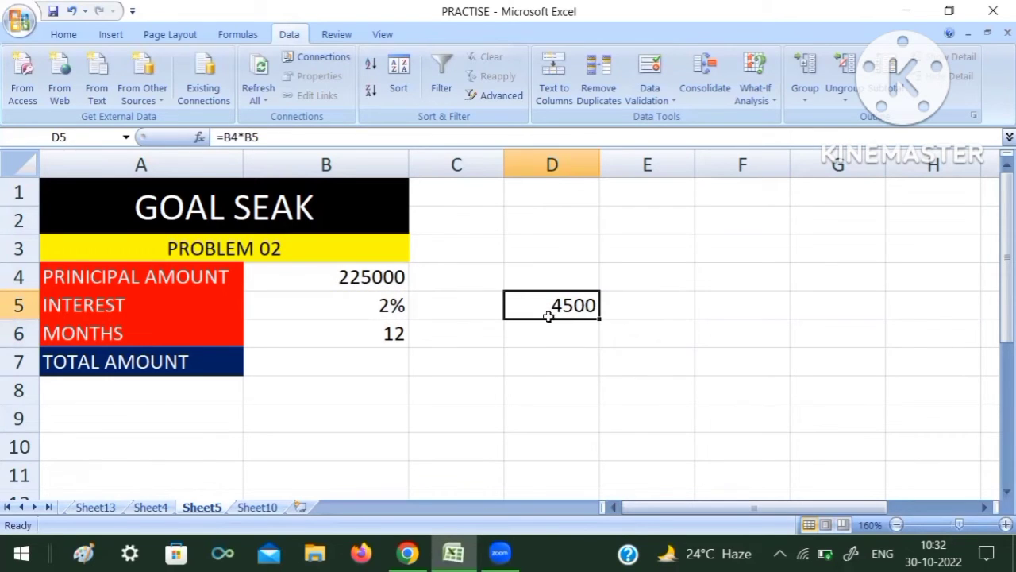
- Enter =D5*12 in D6 to get 54000 interest over 12 months, and check the formula
click(552, 338)
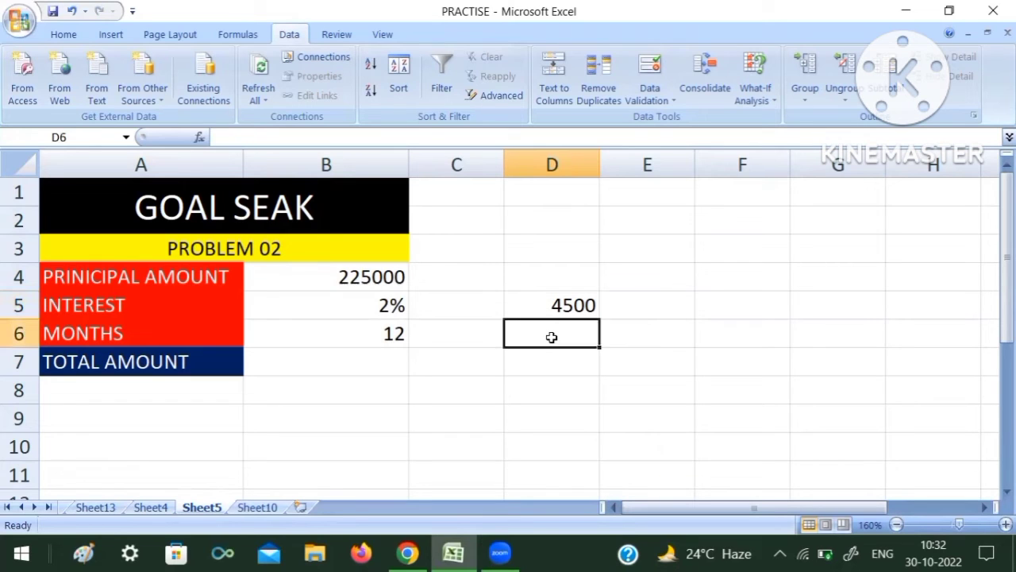
text(=)
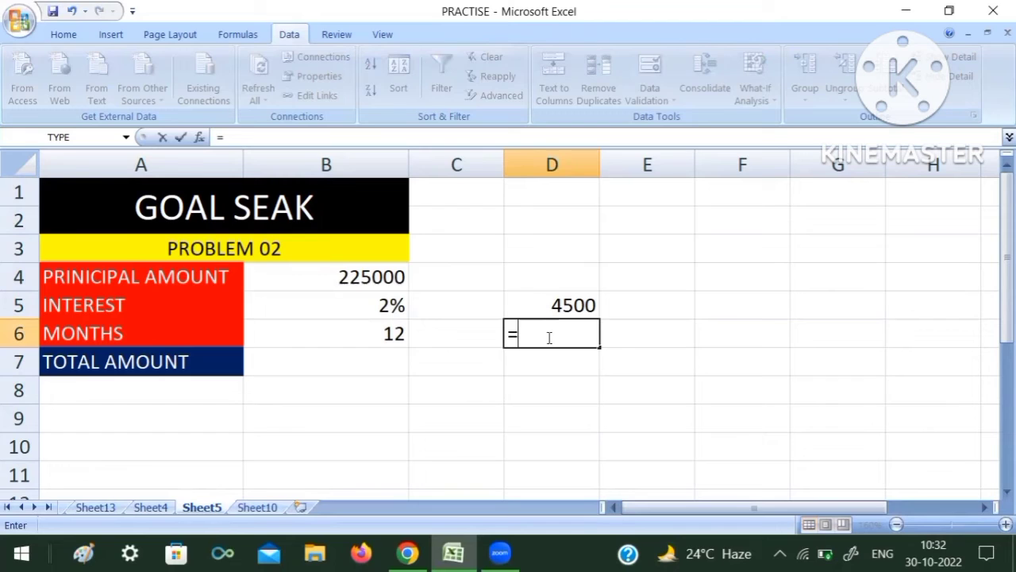
click(549, 305)
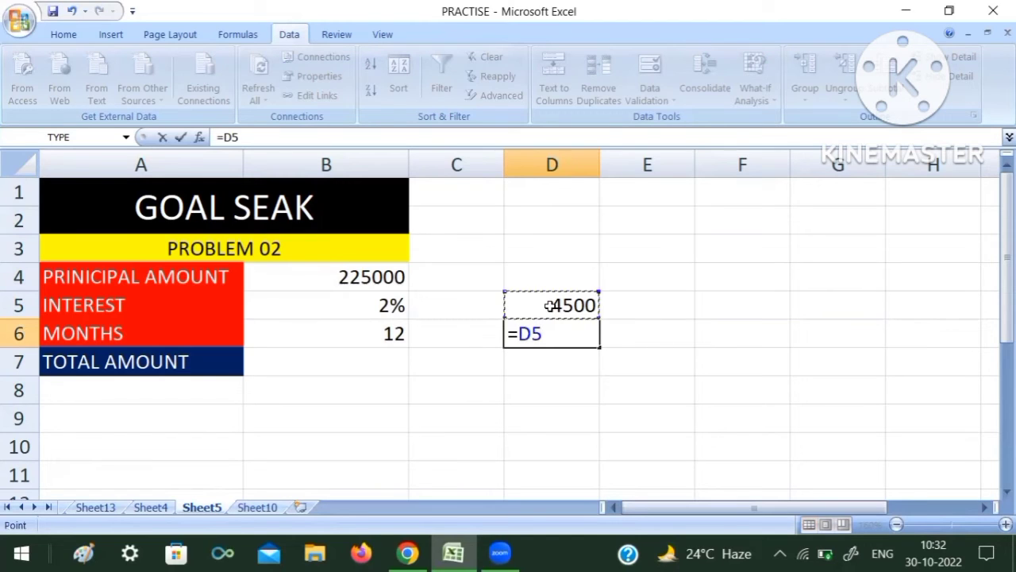
text(*1)
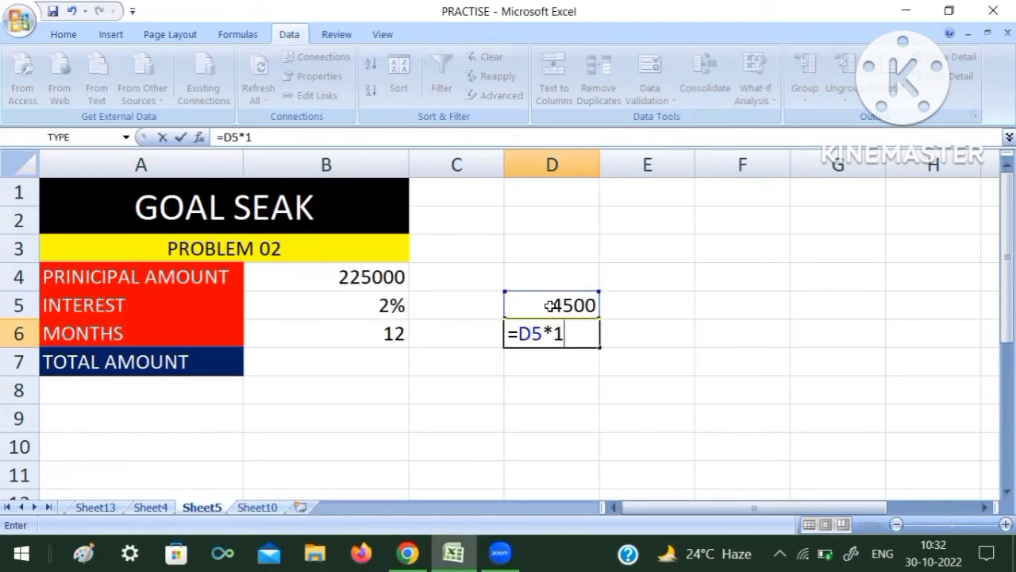
text(2)
key(Return)
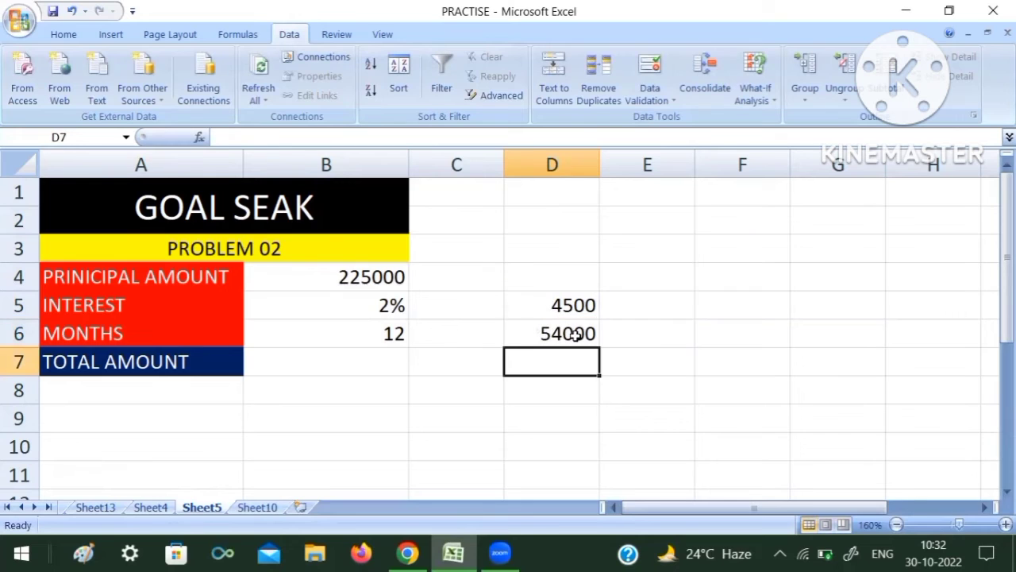
click(574, 334)
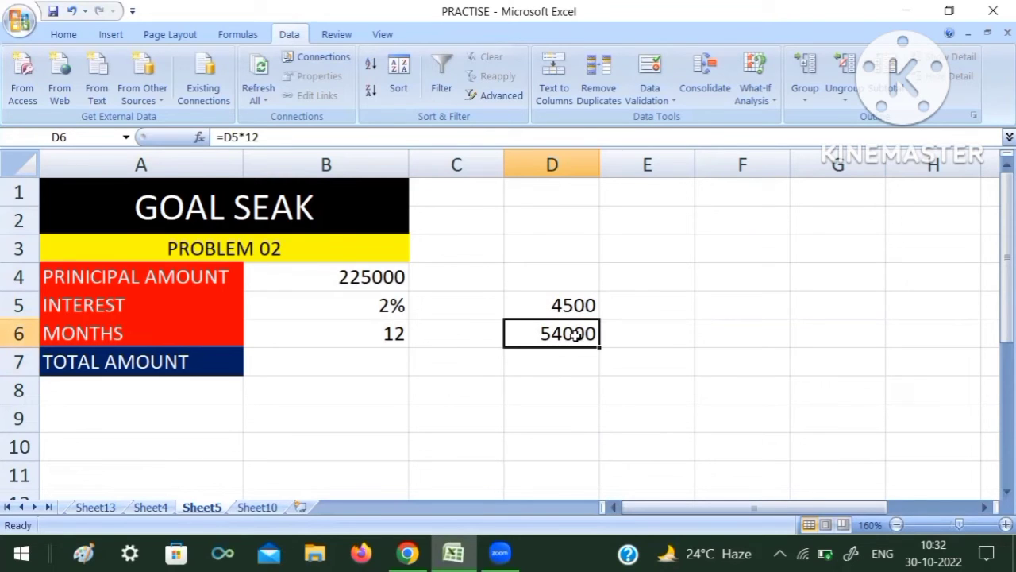
click(326, 363)
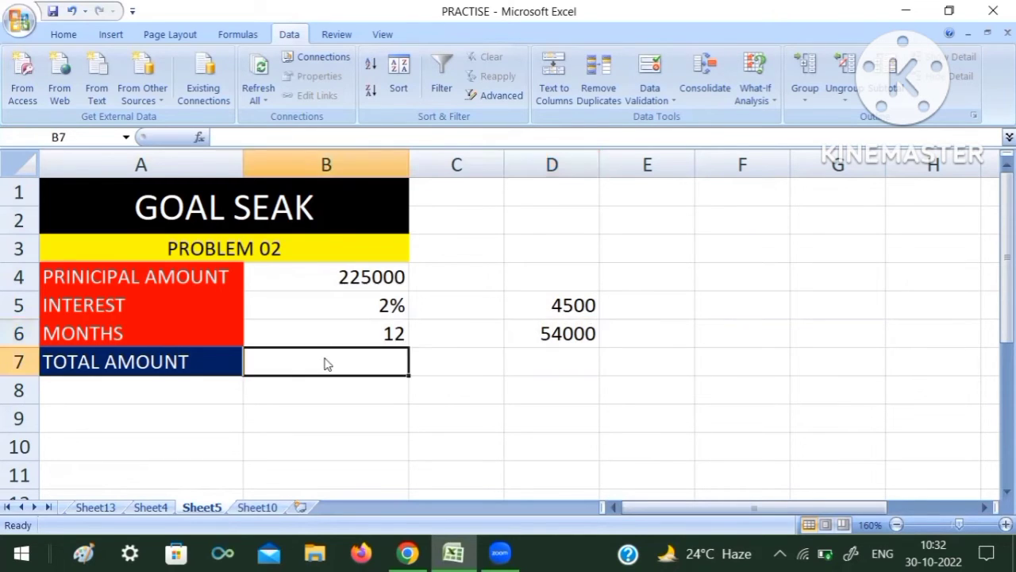
text(=)
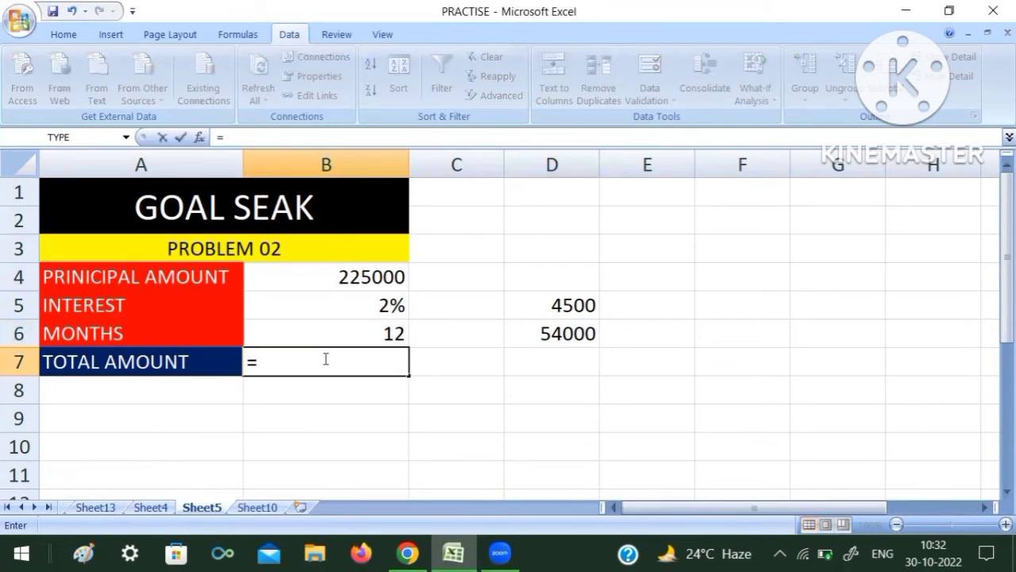
click(344, 275)
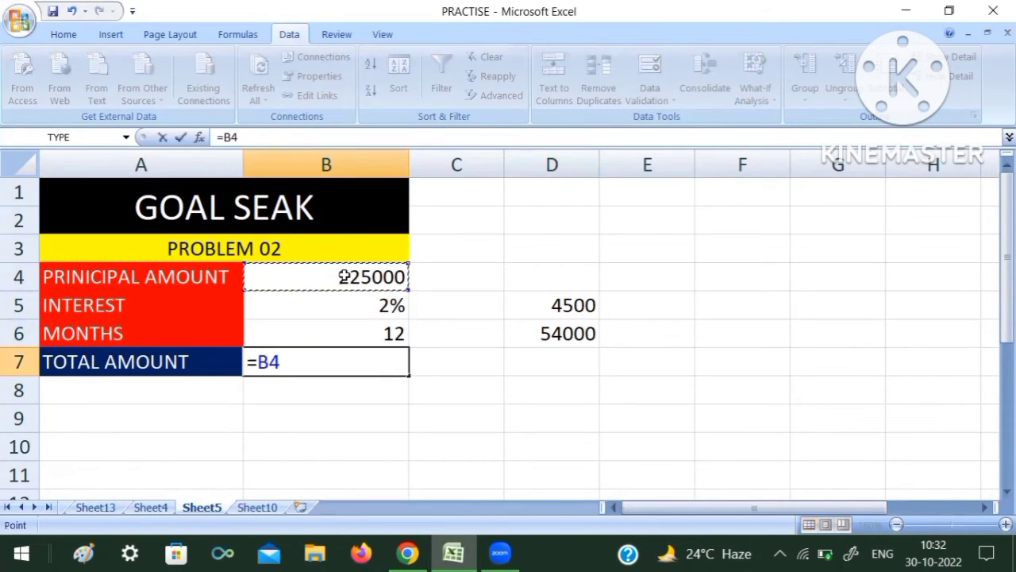
text(+)
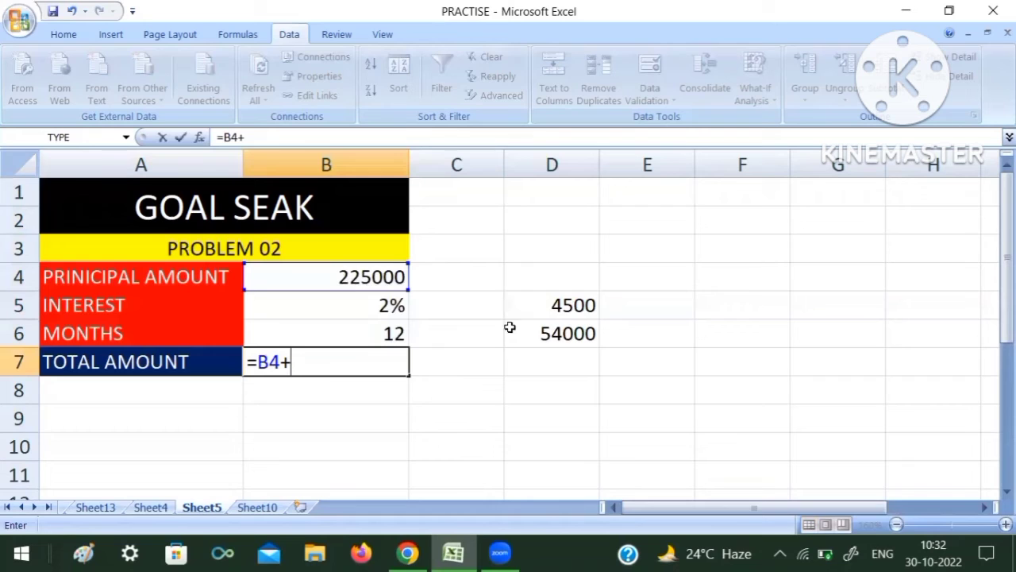
click(558, 334)
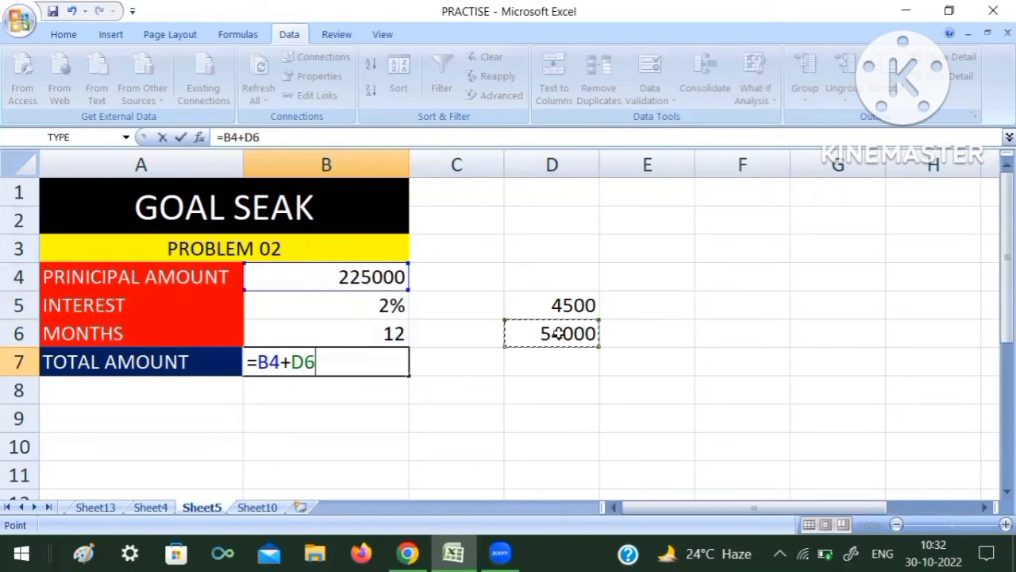
key(Return)
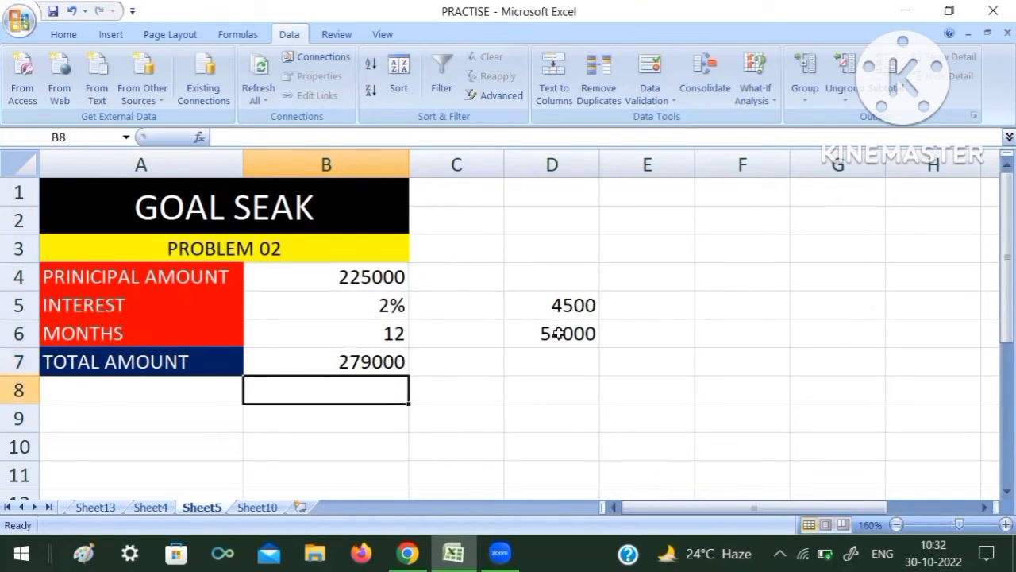
click(363, 362)
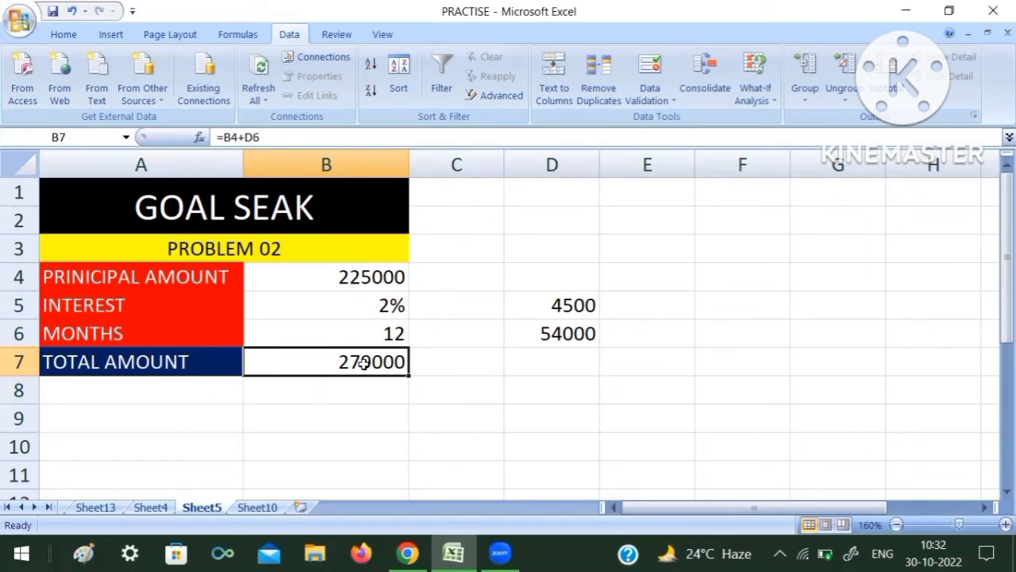
key(Delete)
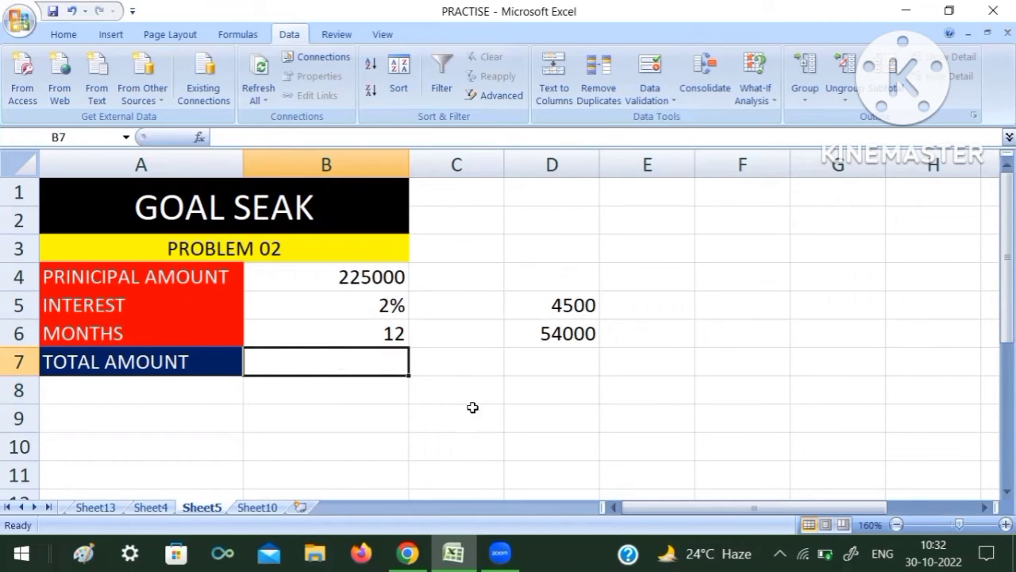
click(475, 410)
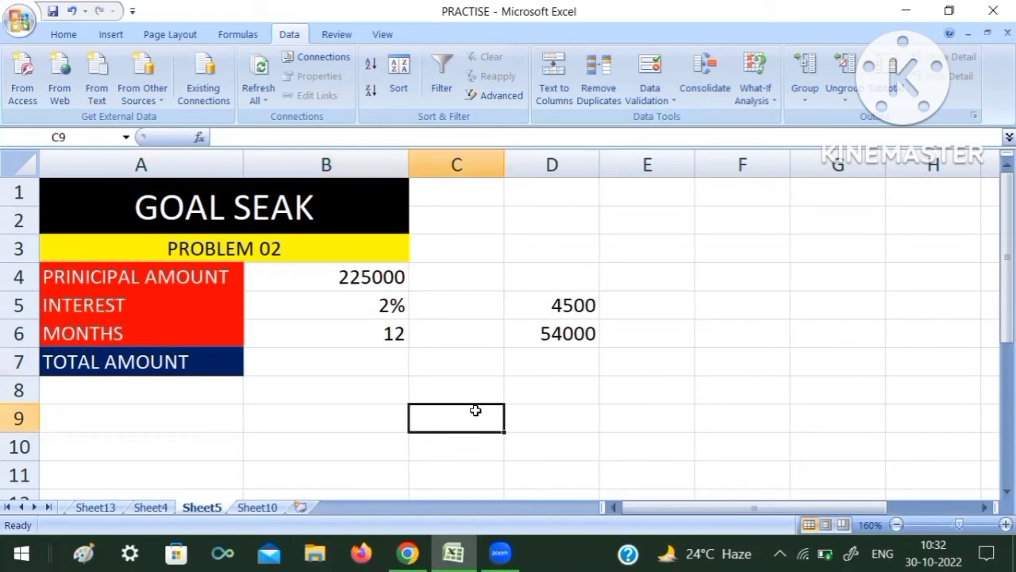
click(291, 365)
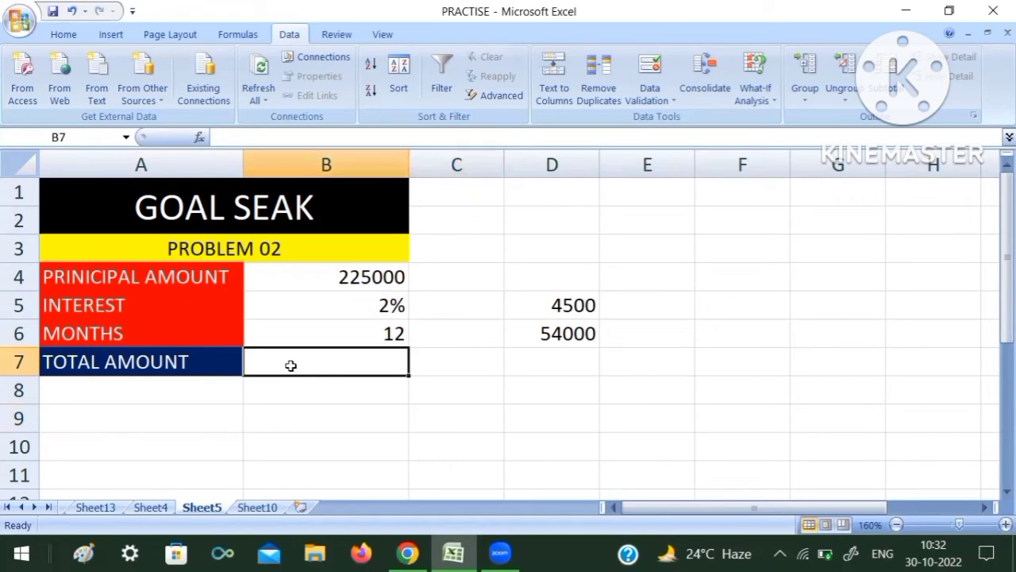
- Enter =B4*B5*B6+B4 in B7 so the total amount shows 279000
text(=)
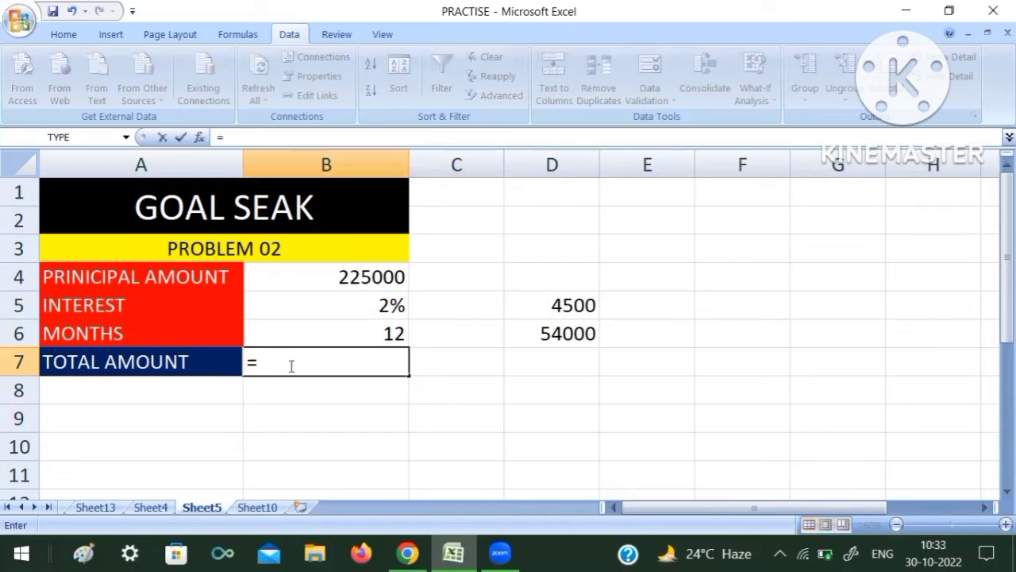
click(342, 278)
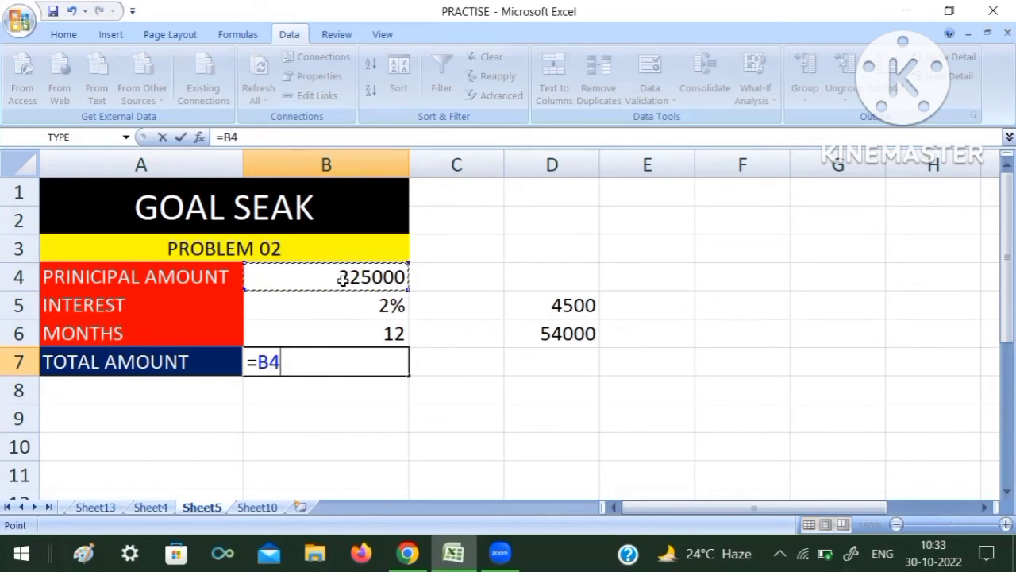
text(*)
click(364, 303)
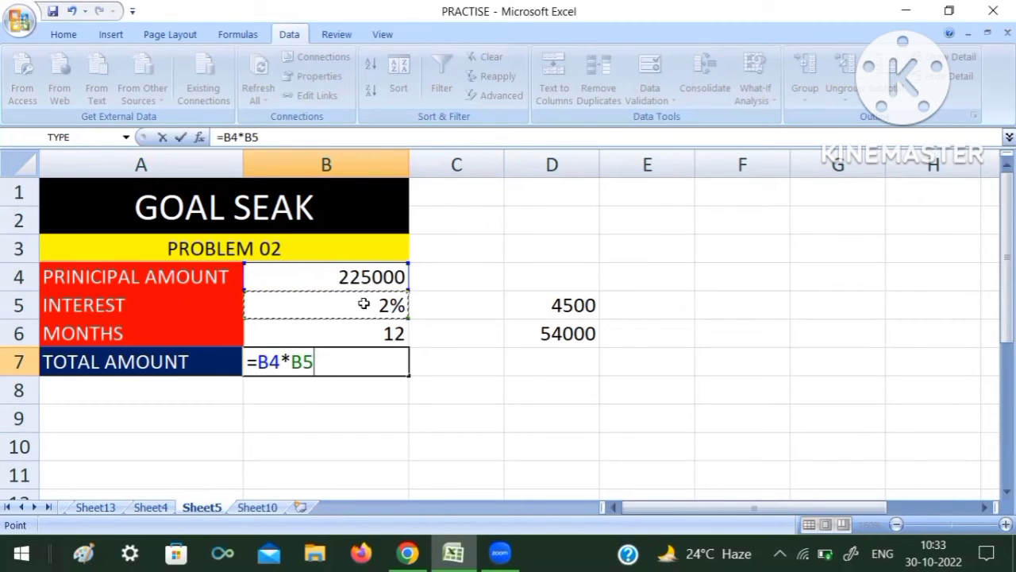
text(*)
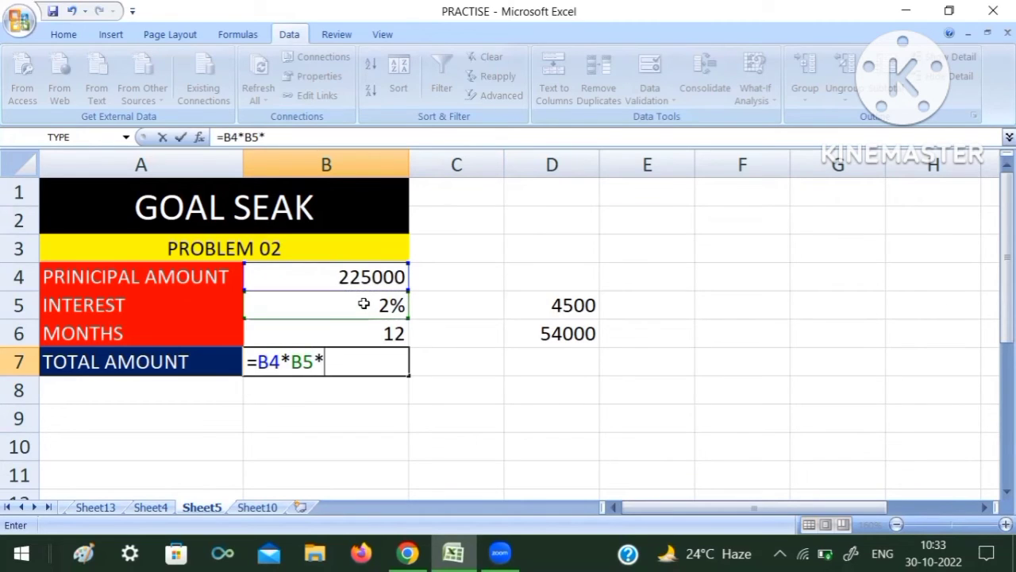
click(379, 334)
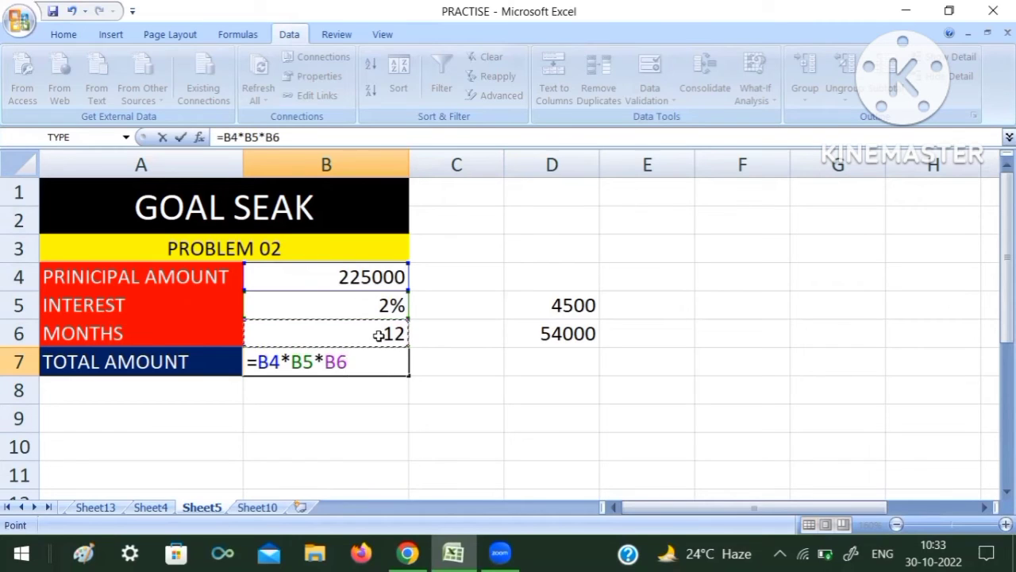
text(+)
click(368, 274)
key(Return)
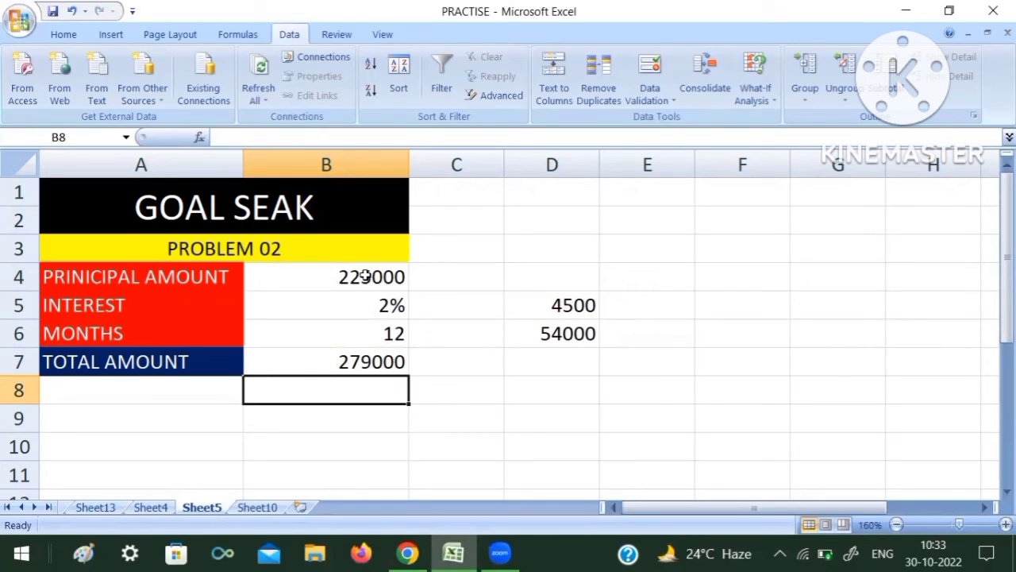
- Select and delete the helper values 4500 and 54000 in column D
double_click(544, 270)
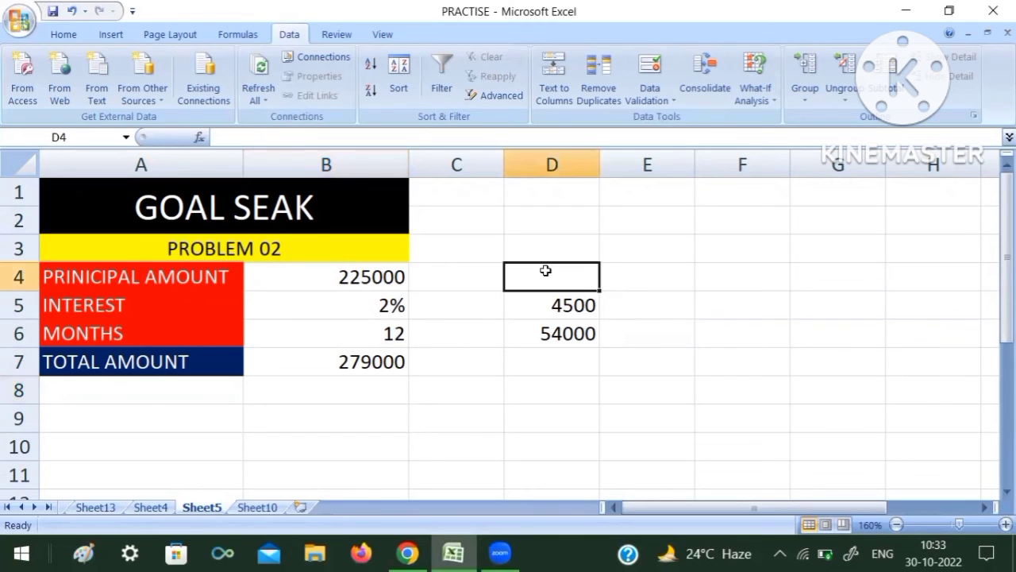
drag(635, 333, 567, 275)
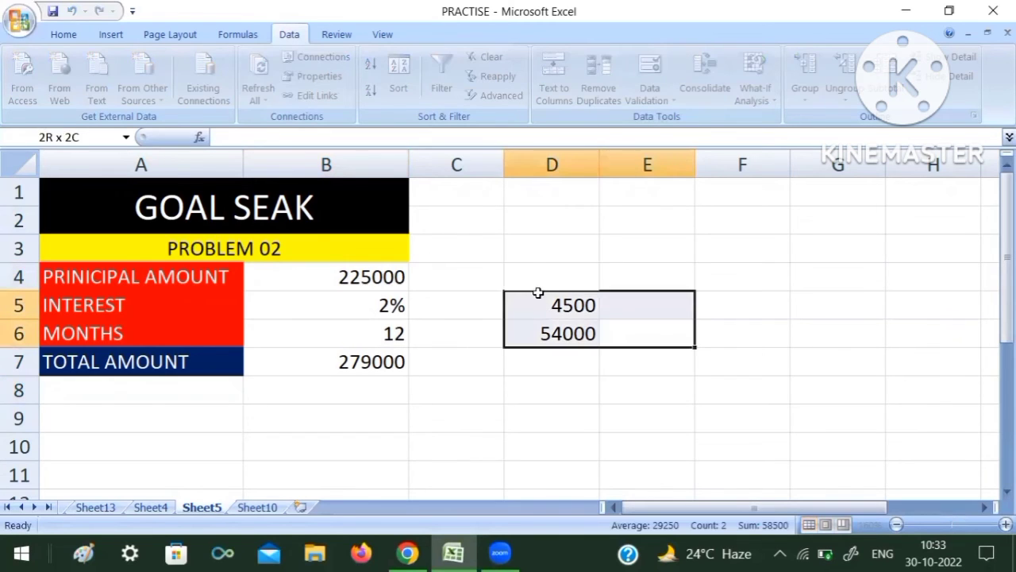
key(Delete)
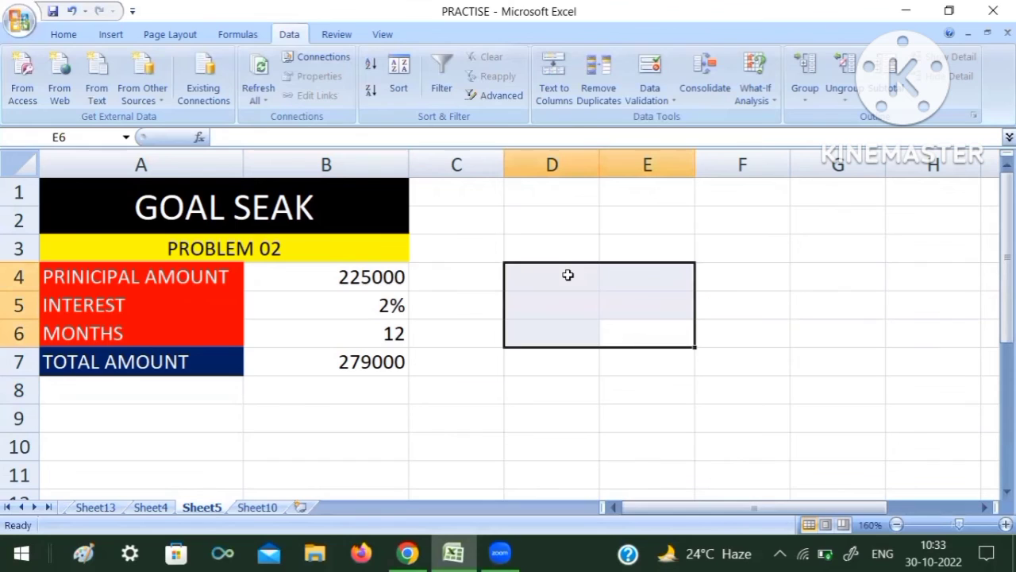
click(797, 290)
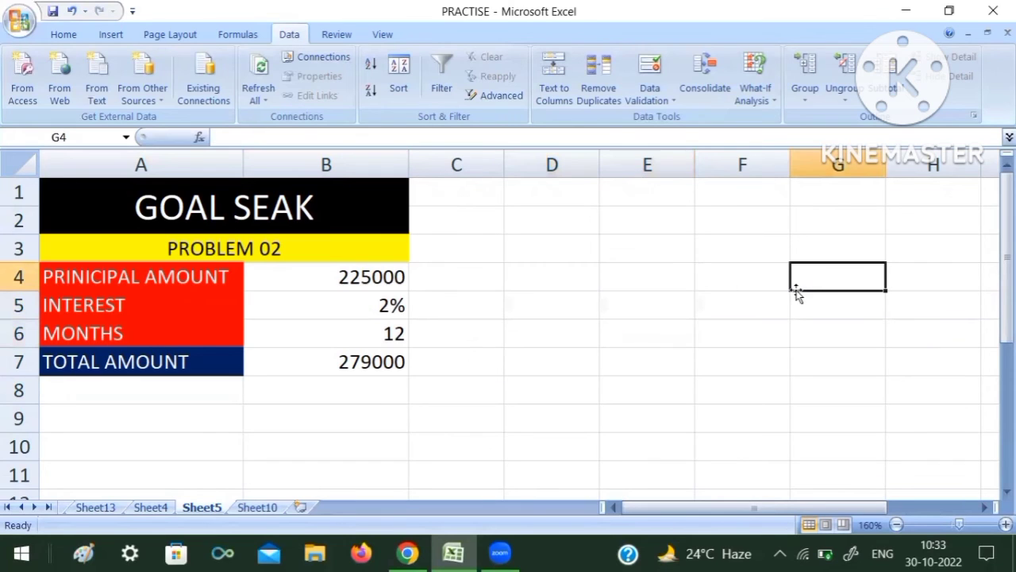
- Enter 330000 in G4 as the target total amount
text(3)
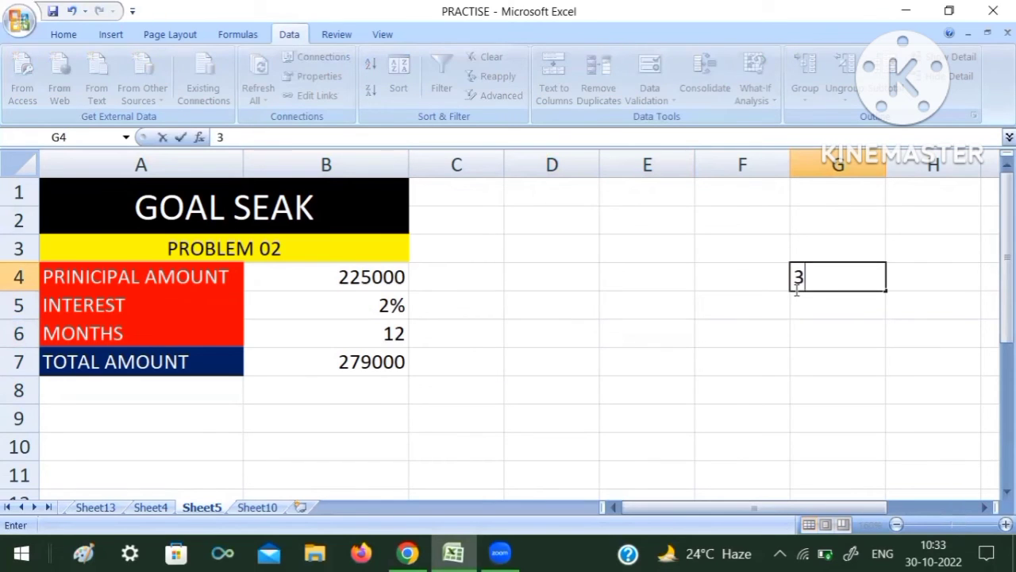
text(30000)
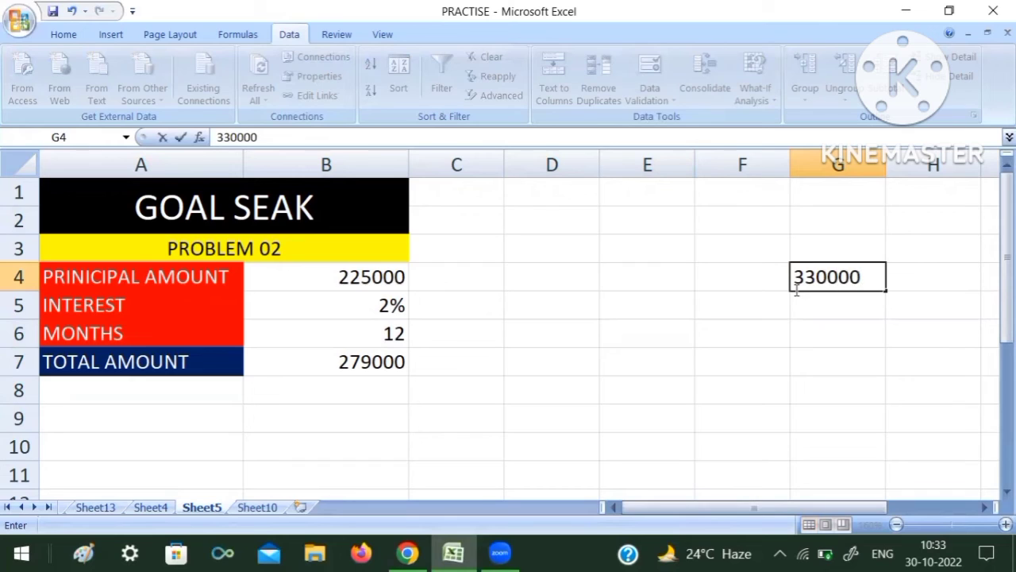
click(861, 350)
click(833, 273)
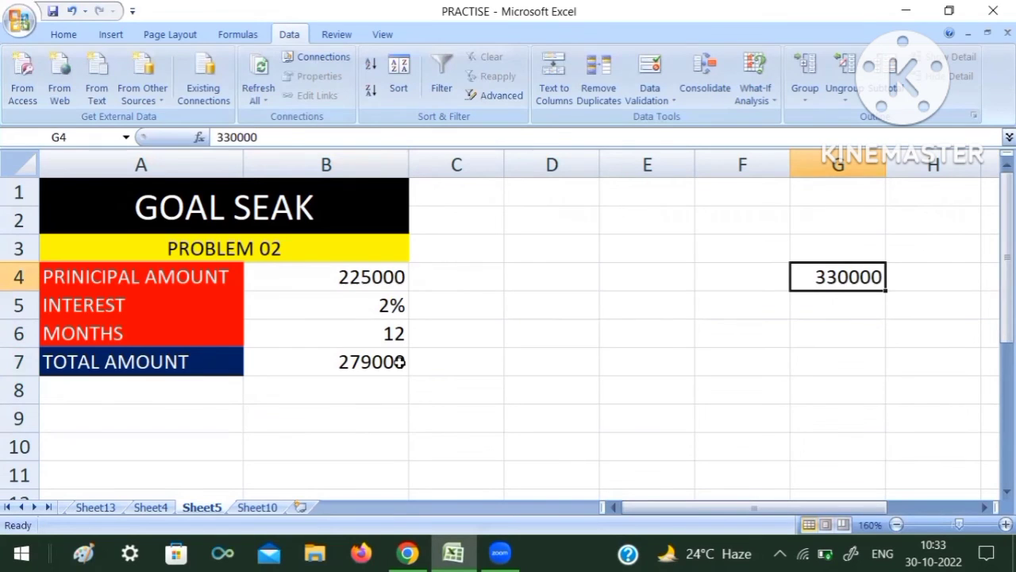
click(400, 361)
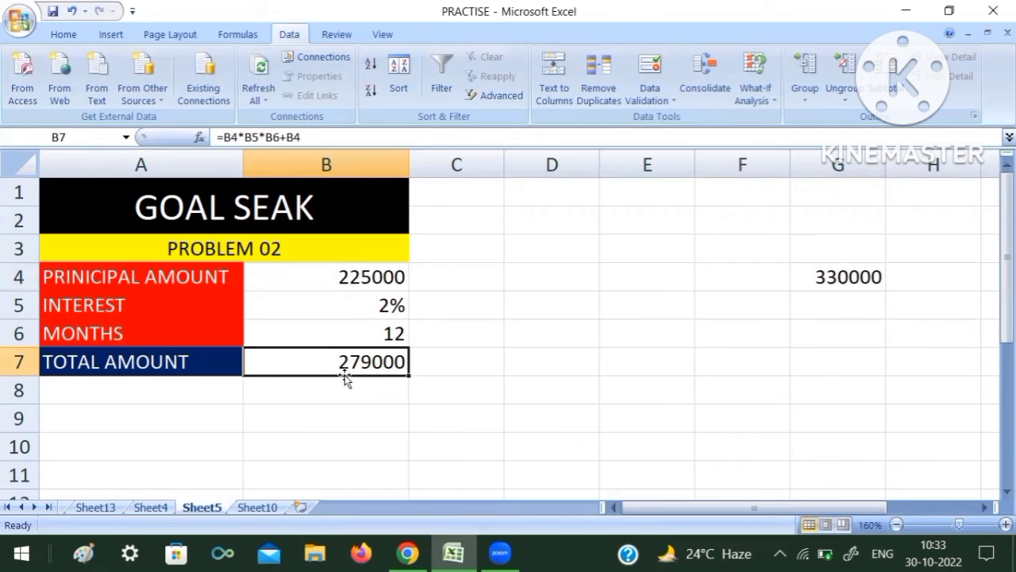
- Run Goal Seek setting B7 to 330000 by changing B6, yielding 23.33333333 months
click(777, 94)
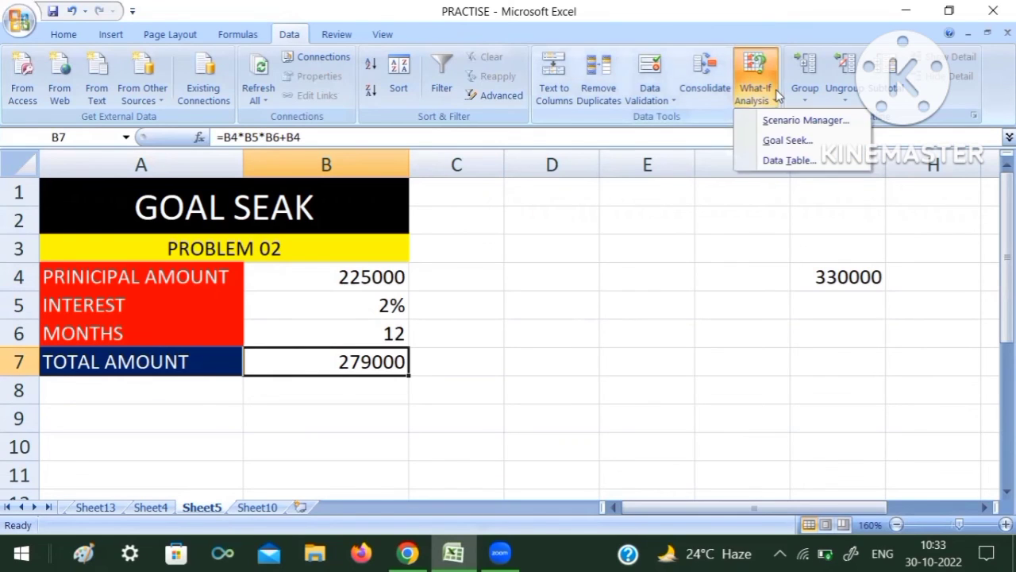
click(776, 142)
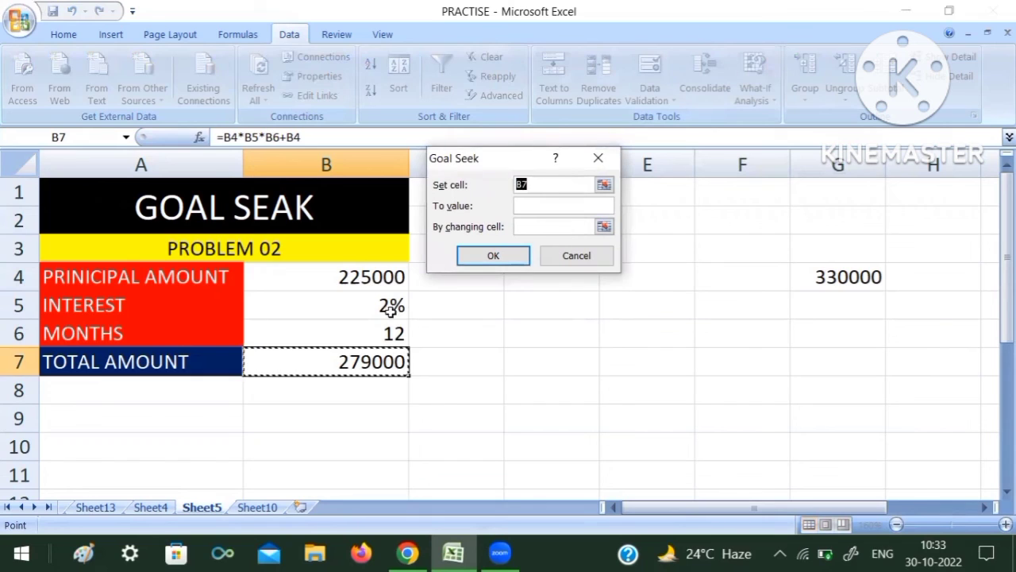
click(529, 206)
text(3)
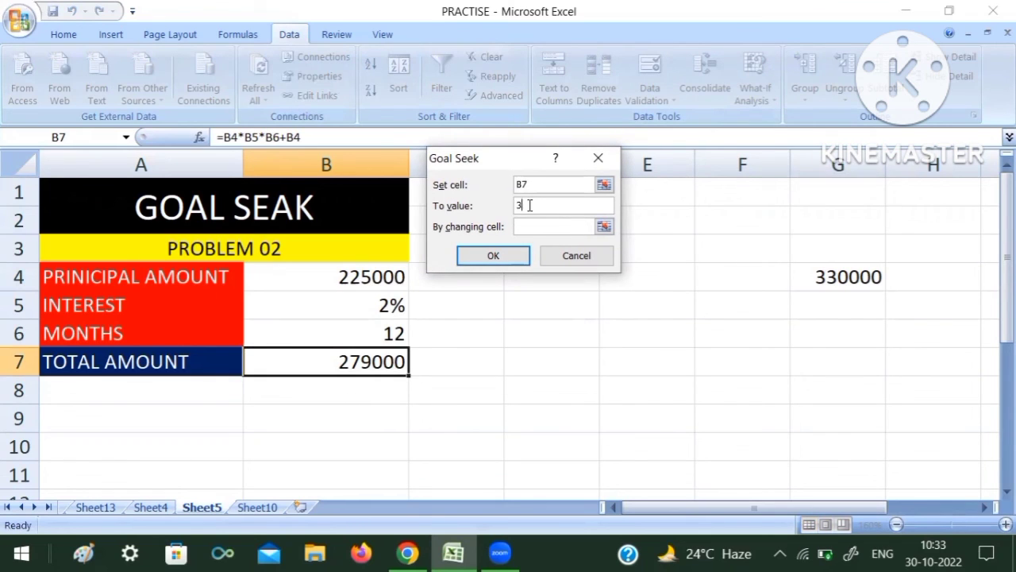
text(3000)
text(0)
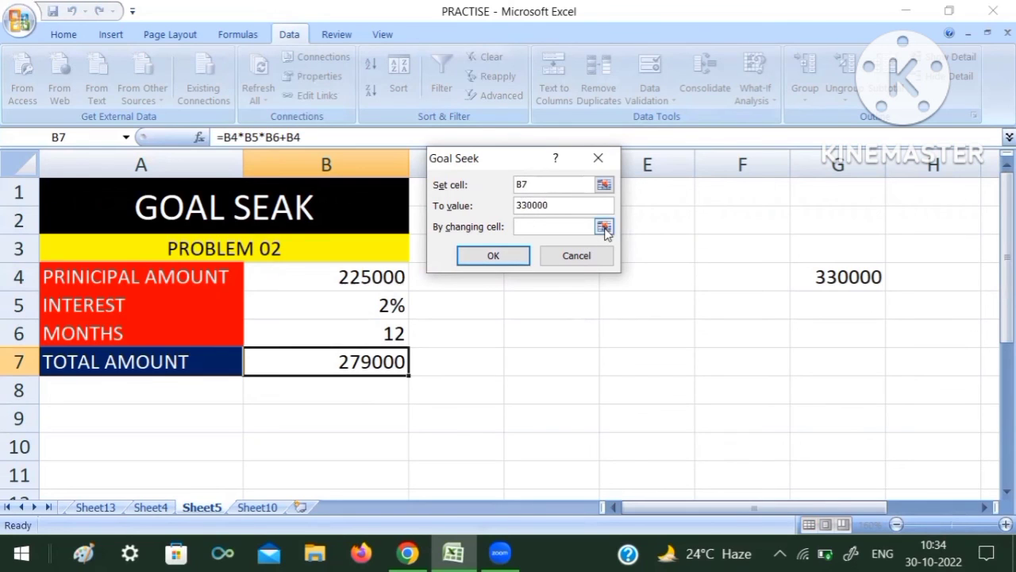
click(604, 226)
click(310, 333)
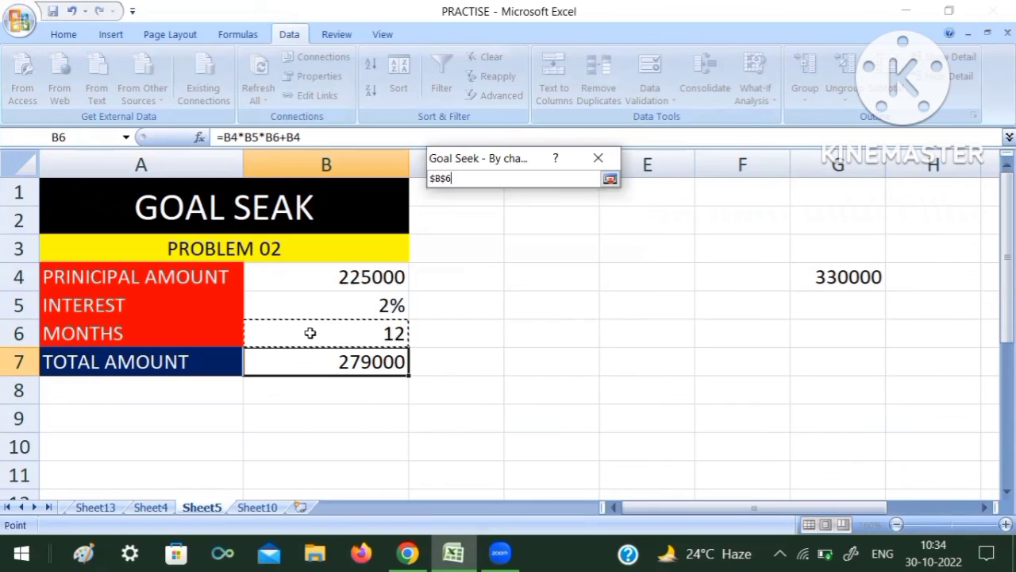
key(Return)
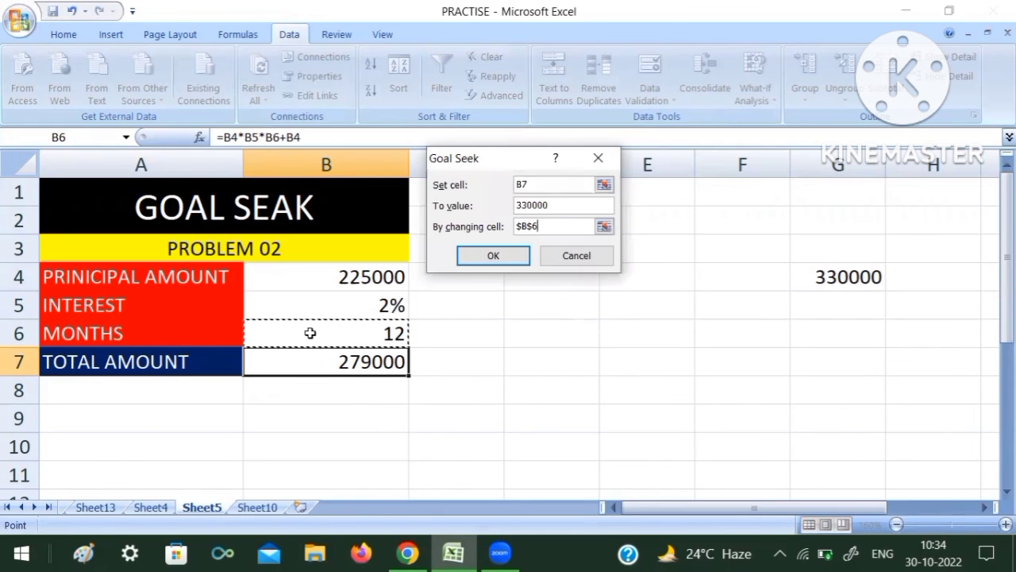
click(488, 256)
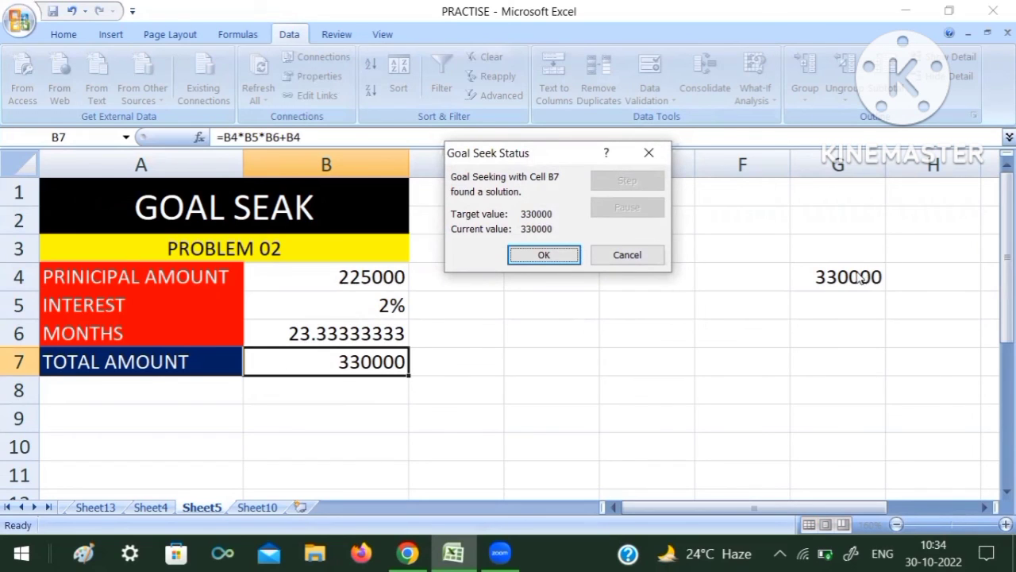
- Cancel the Goal Seek result to restore 12 months and the 279000 total
click(627, 255)
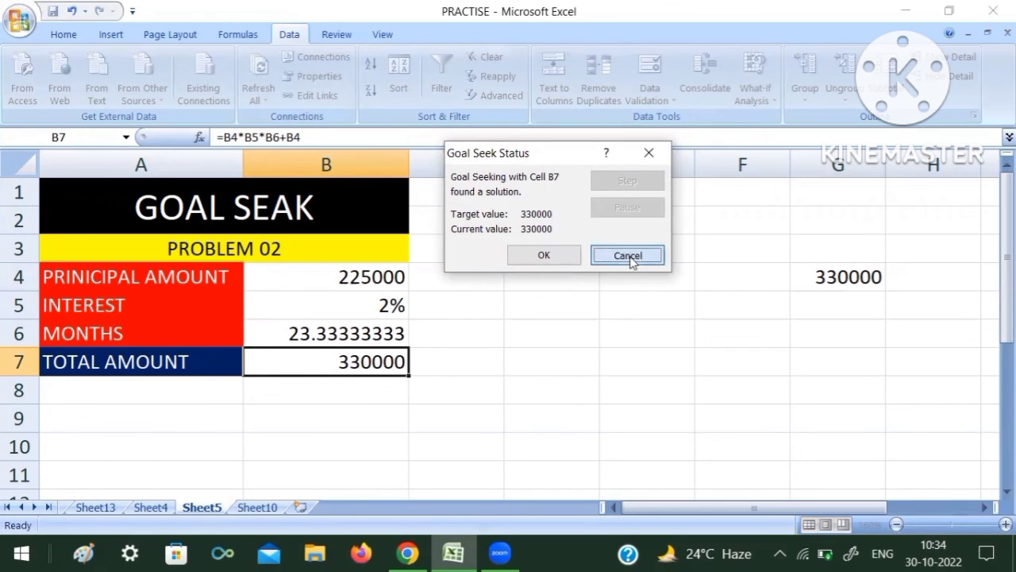